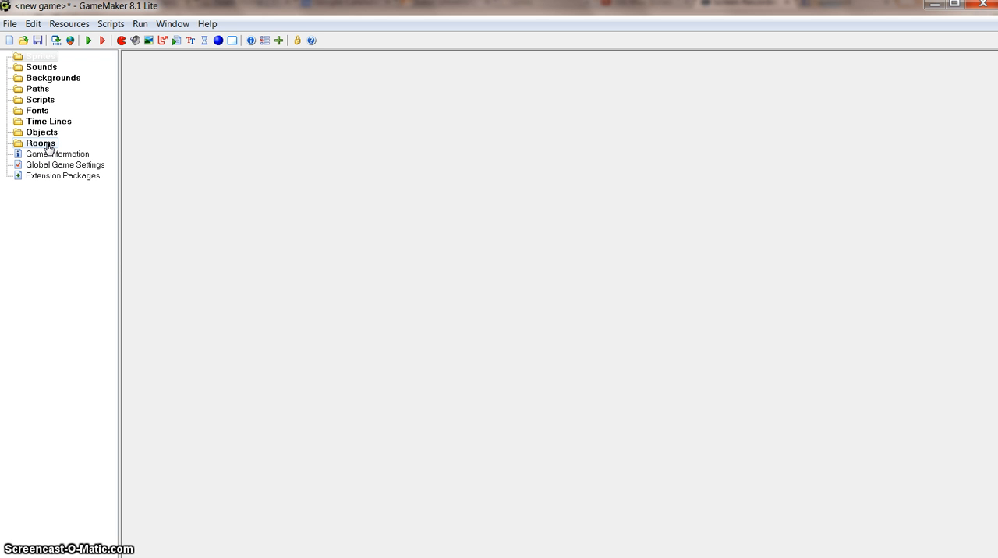
- Create a new room in the game and move its properties window into full view
{"action": "right_click", "coordinate": [48, 147]}
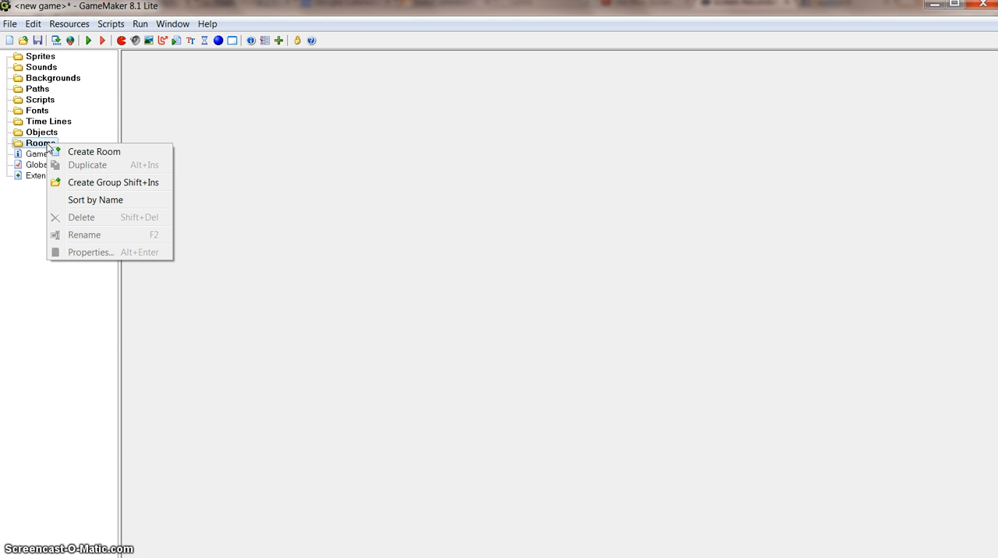
{"action": "left_click", "coordinate": [92, 154]}
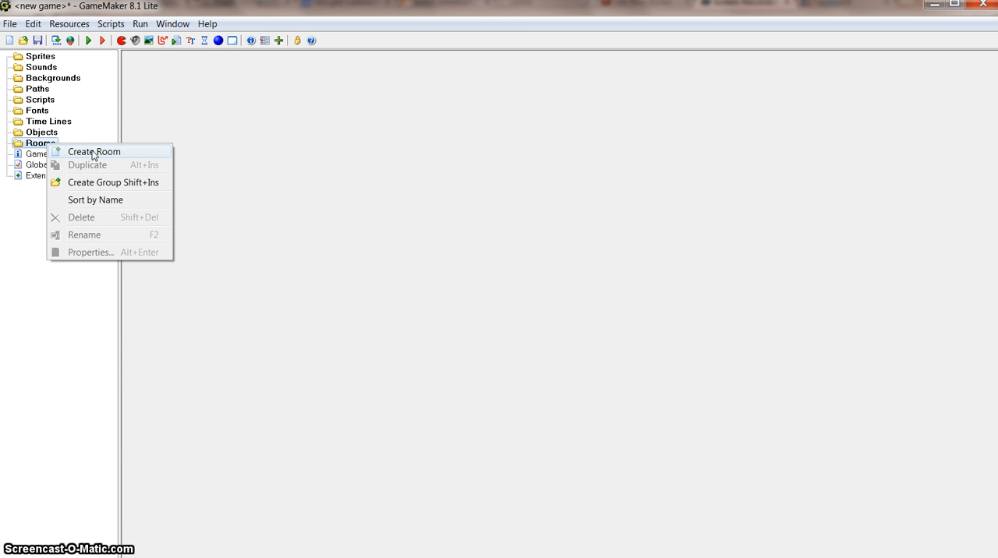
{"action": "left_click", "coordinate": [229, 58]}
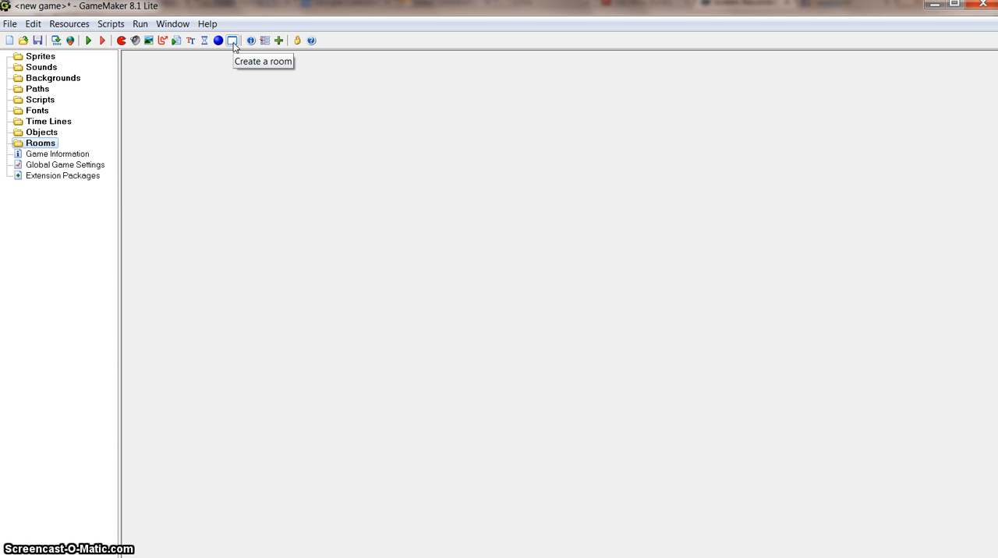
{"action": "left_click", "coordinate": [233, 42]}
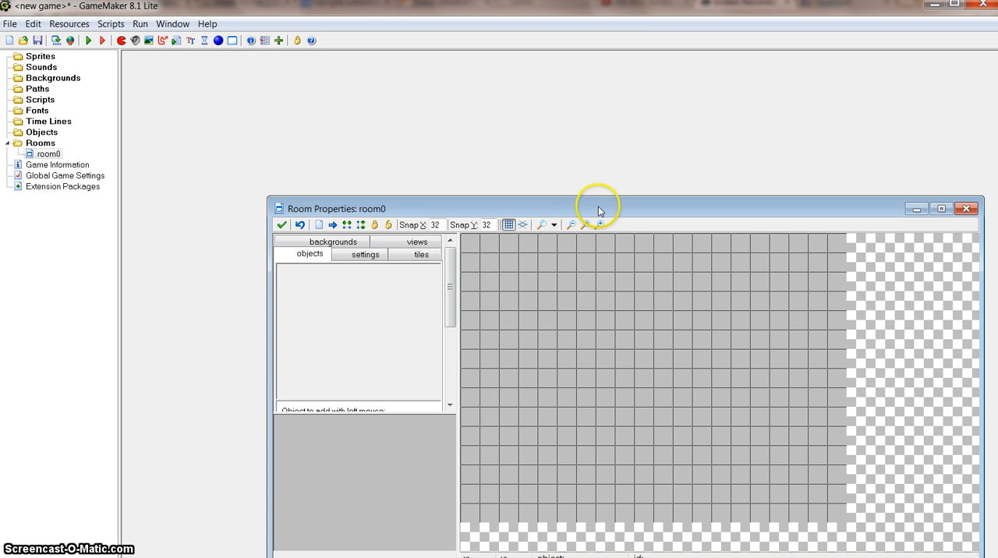
{"action": "left_click_drag", "start_coordinate": [597, 205], "coordinate": [483, 132]}
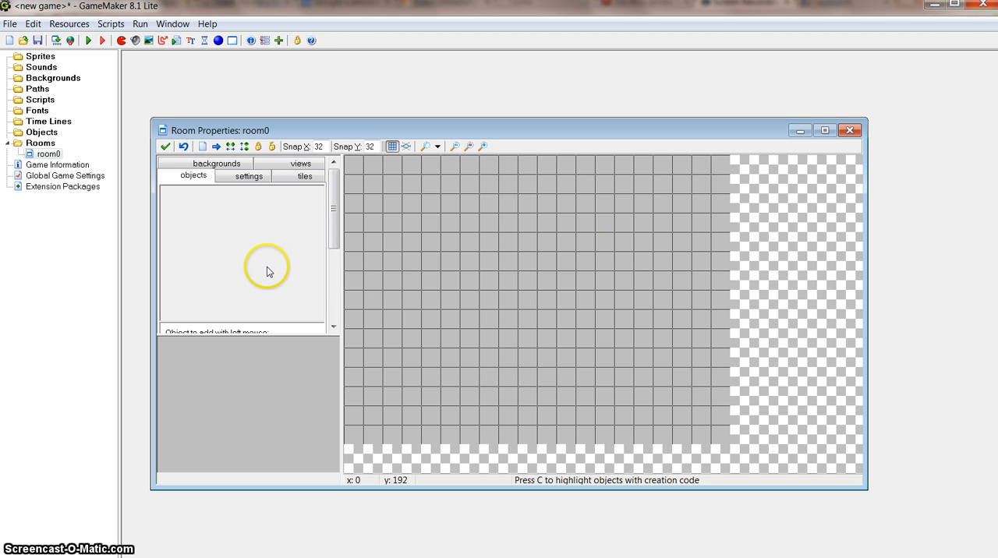
- Rename the new room as Level 1 in its settings
{"action": "left_click", "coordinate": [255, 178]}
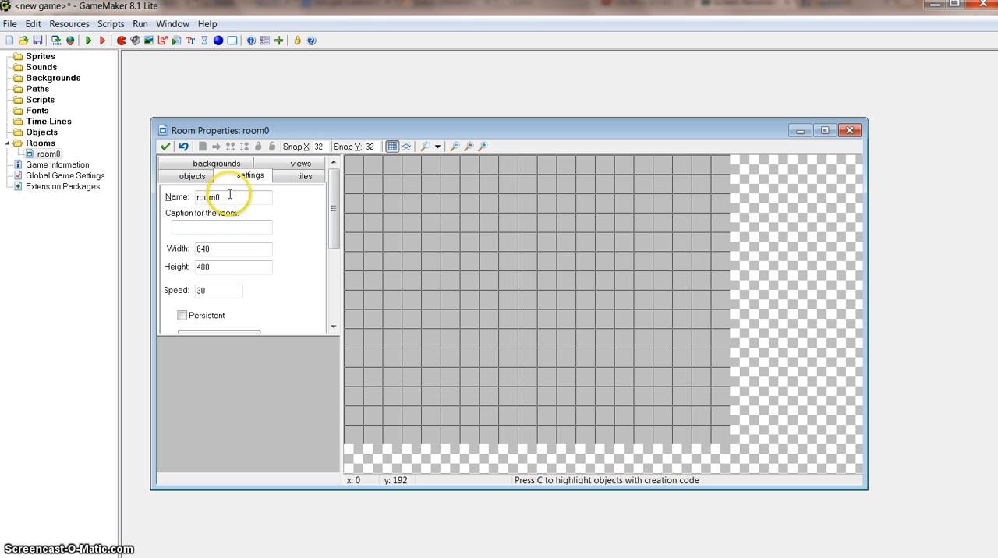
{"action": "left_click_drag", "start_coordinate": [229, 196], "coordinate": [164, 201]}
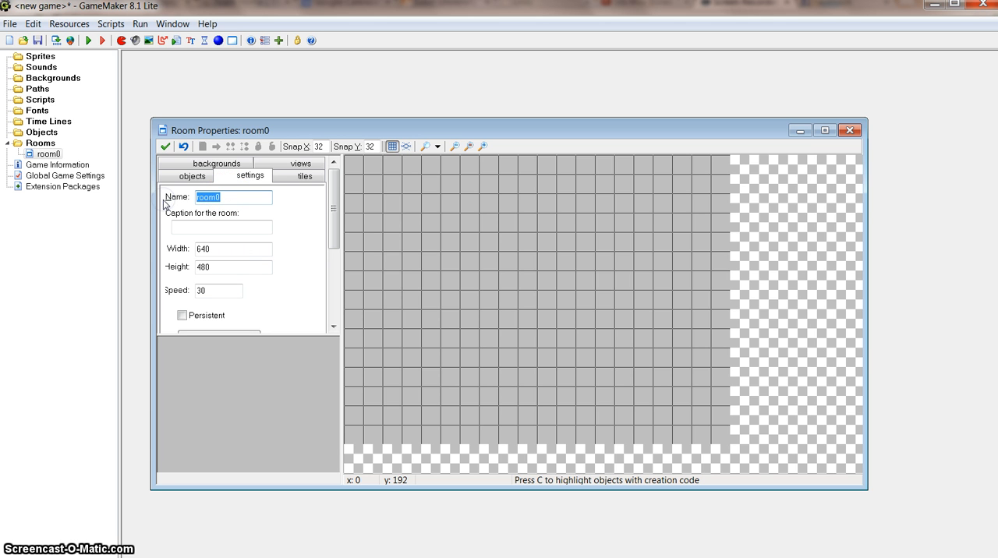
{"action": "type", "text": "Lewve"}
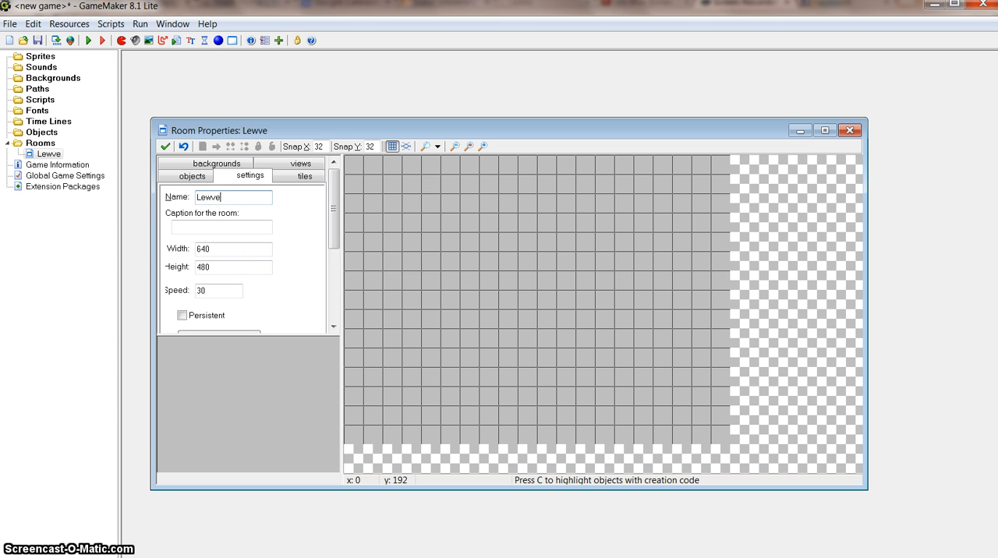
{"action": "key", "text": "BackSpace"}
{"action": "key", "text": "BackSpace"}
{"action": "key", "text": "BackSpace"}
- Set the room's caption to Bouncing Ball and close the room properties, saving the changes
{"action": "left_click", "coordinate": [191, 227]}
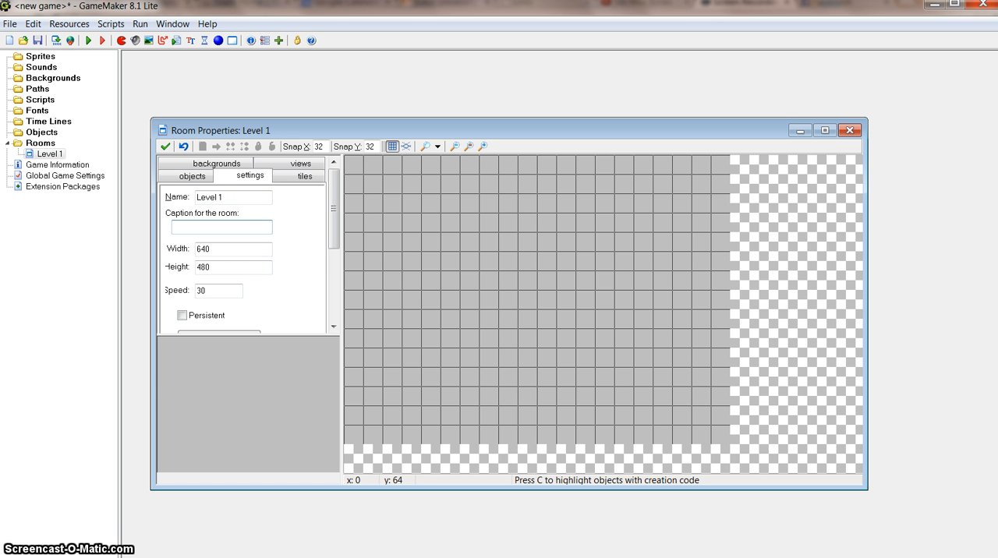
{"action": "type", "text": "Ball"}
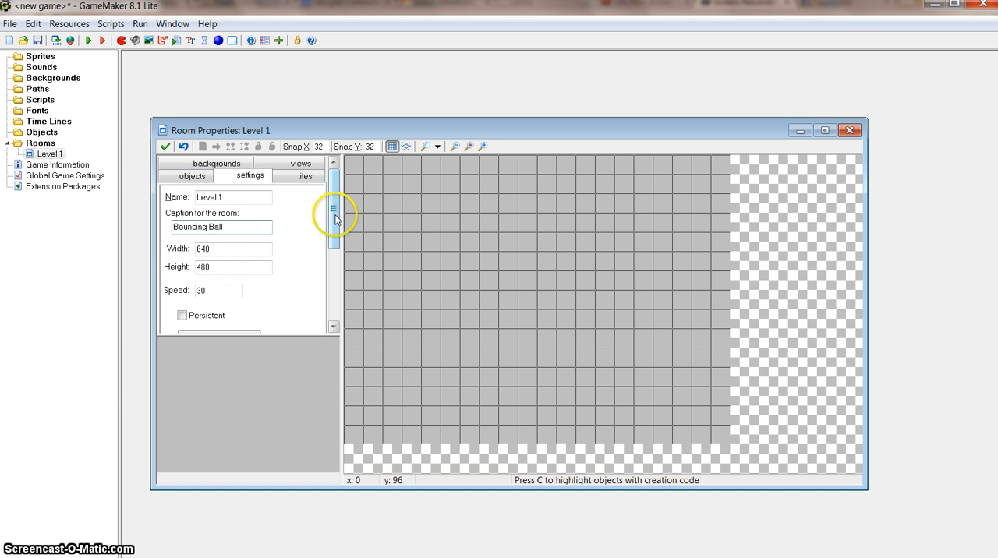
{"action": "mouse_move", "coordinate": [333, 212]}
{"action": "left_mouse_down"}
{"action": "mouse_move", "coordinate": [333, 234]}
{"action": "mouse_move", "coordinate": [333, 193]}
{"action": "left_mouse_up"}
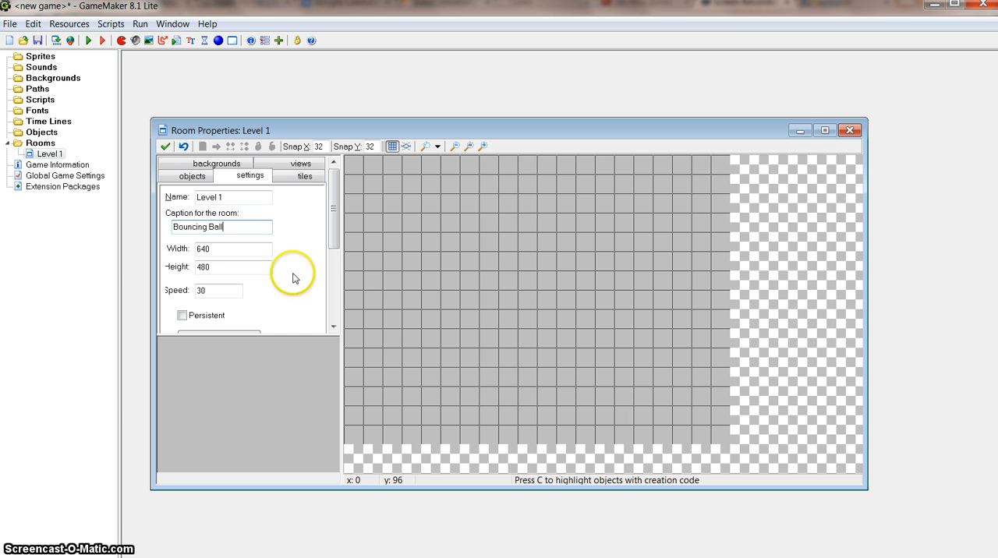
{"action": "left_click", "coordinate": [166, 148]}
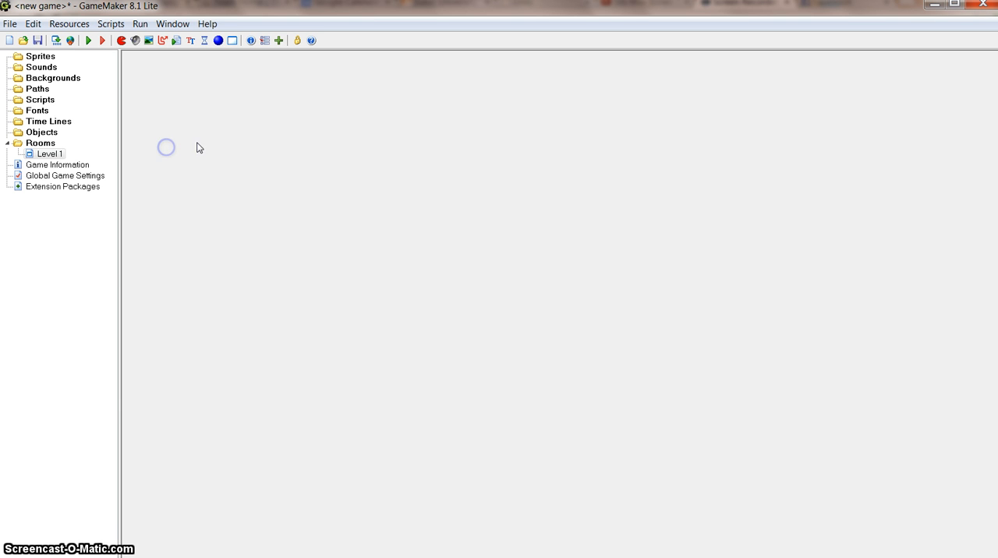
- Create a new sprite and name it spr_ball
{"action": "left_click", "coordinate": [43, 155]}
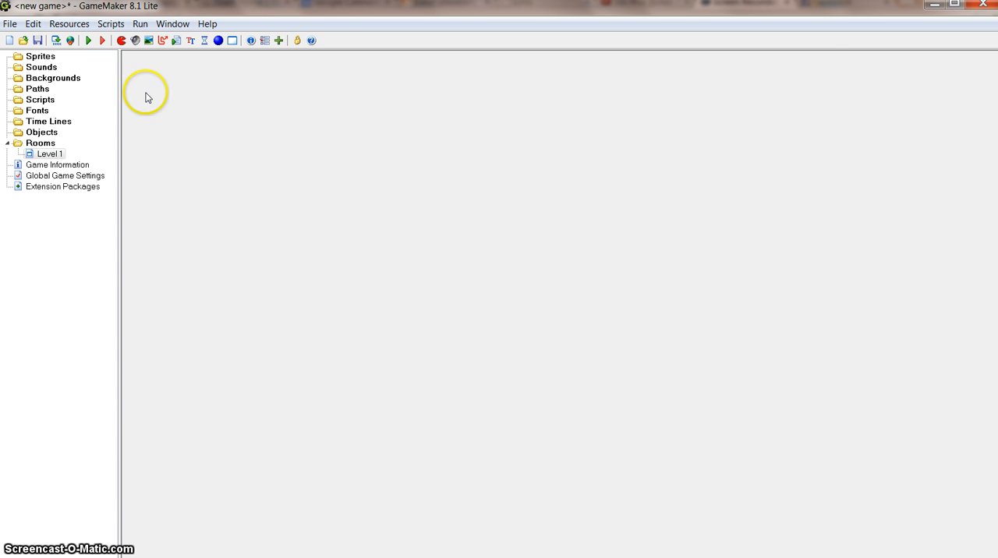
{"action": "left_click", "coordinate": [47, 57]}
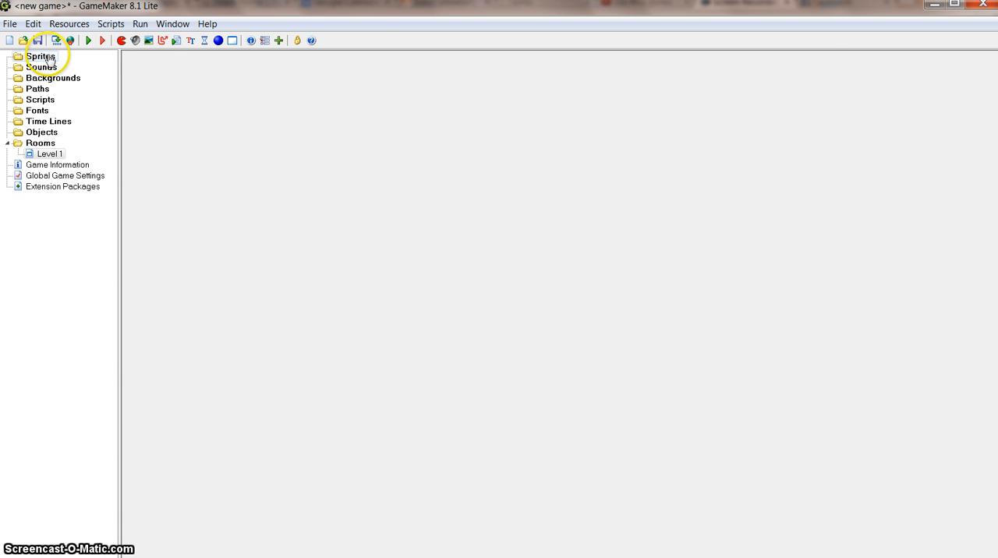
{"action": "right_click", "coordinate": [49, 57]}
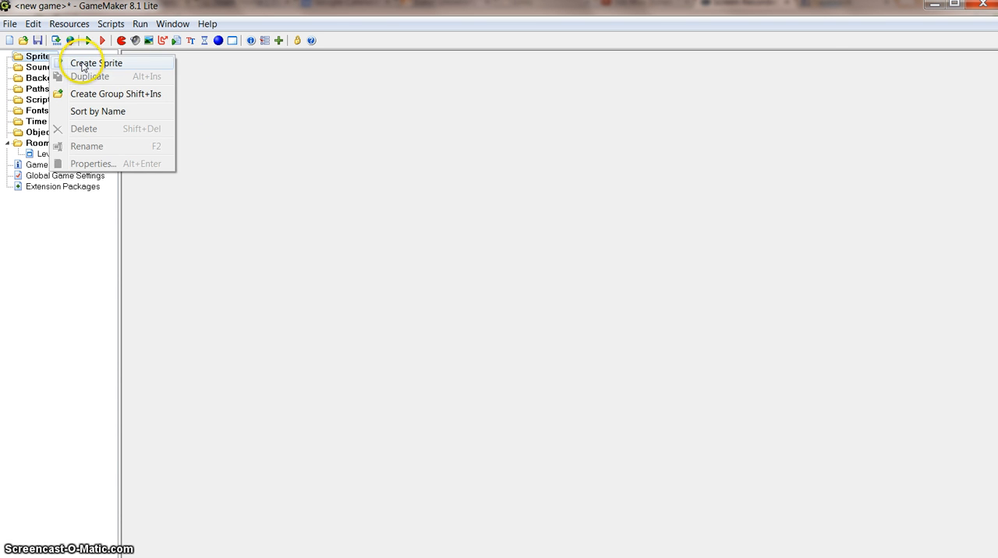
{"action": "left_click", "coordinate": [211, 86]}
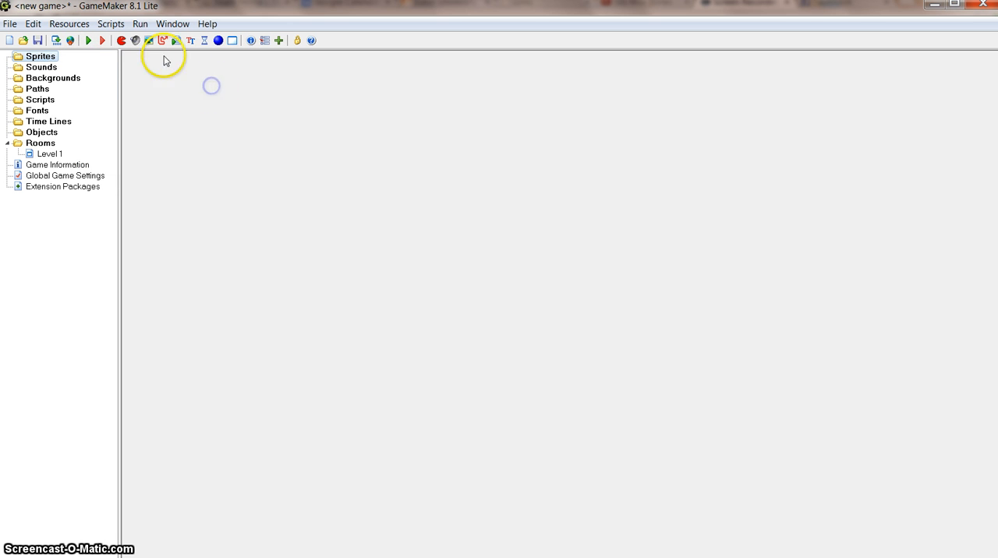
{"action": "left_click", "coordinate": [122, 45]}
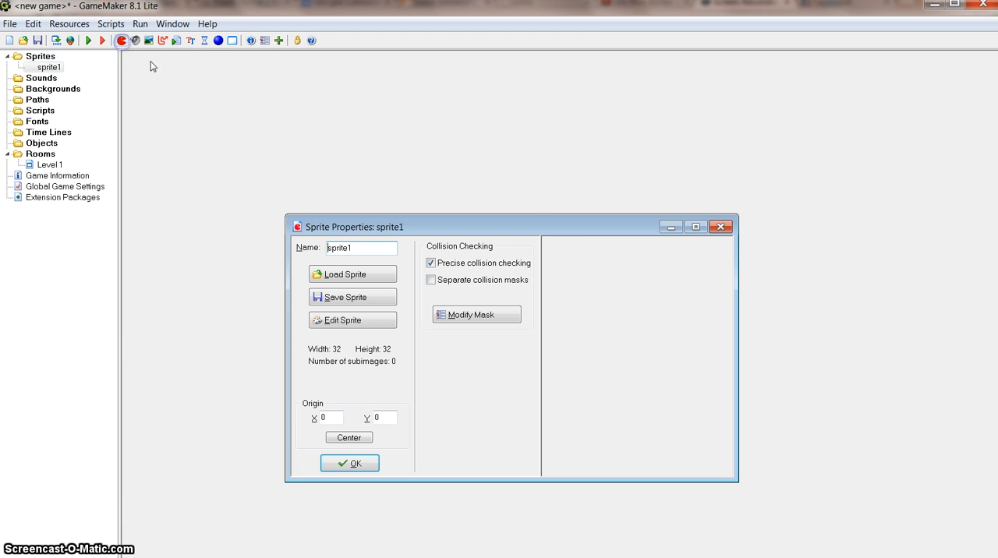
{"action": "left_click_drag", "start_coordinate": [544, 225], "coordinate": [407, 99]}
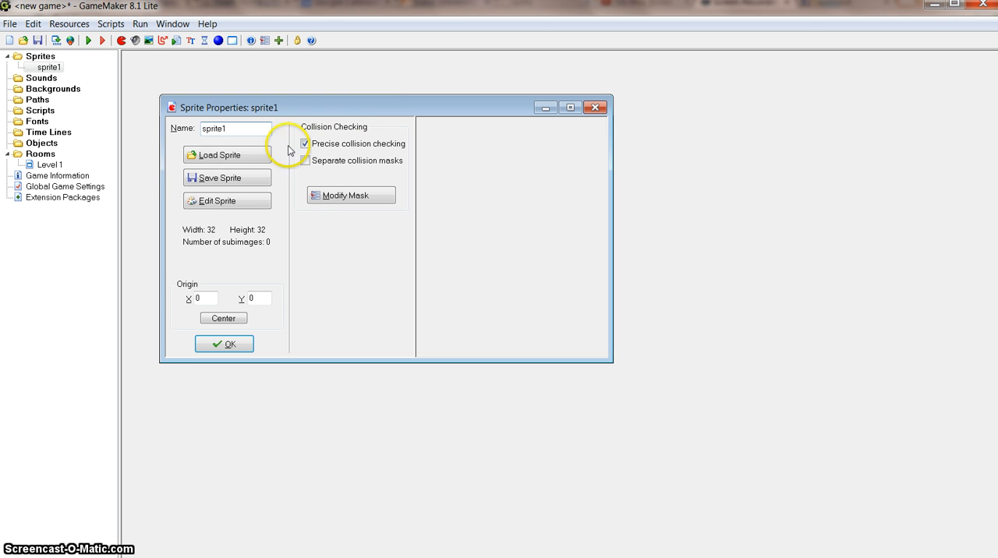
{"action": "left_click", "coordinate": [236, 130]}
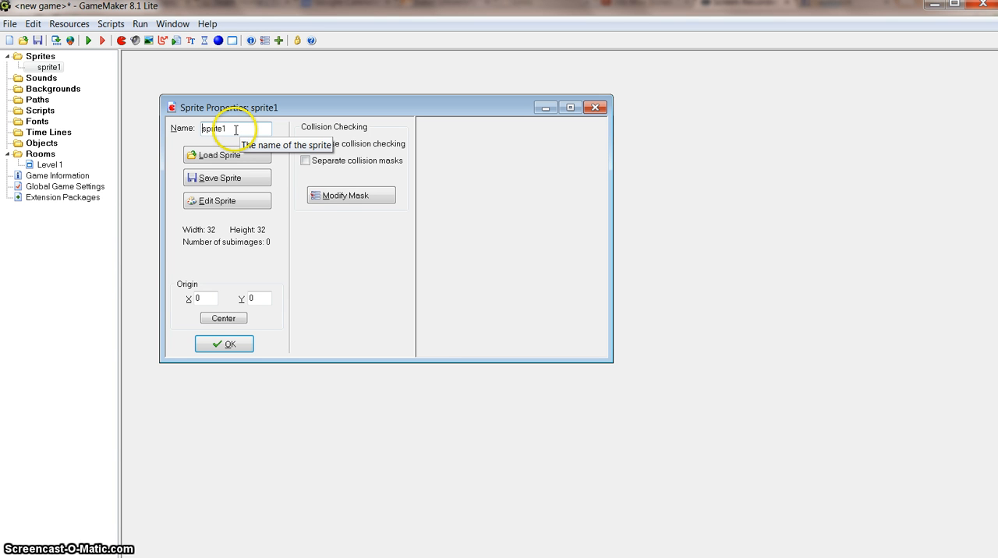
{"action": "left_click_drag", "start_coordinate": [236, 130], "coordinate": [207, 129]}
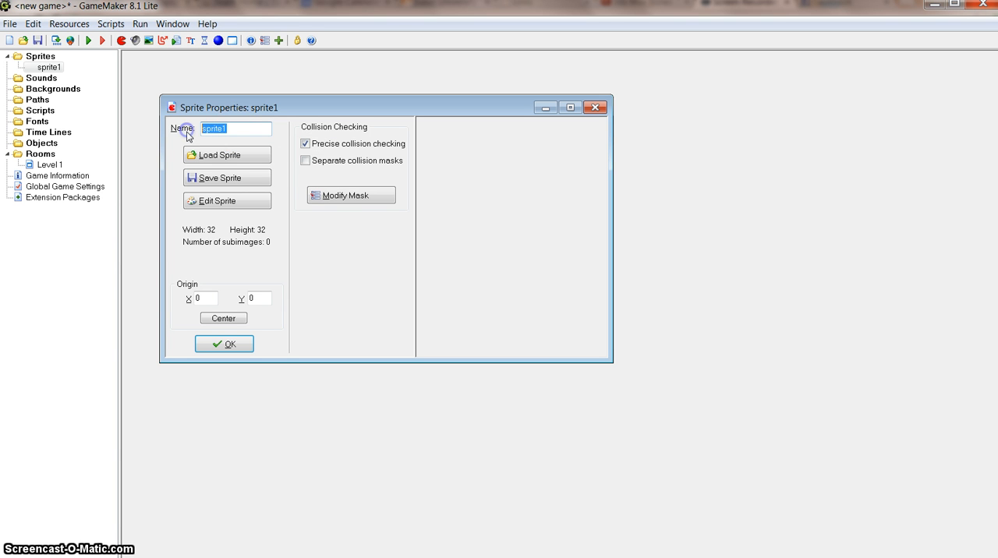
{"action": "type", "text": "spr_"}
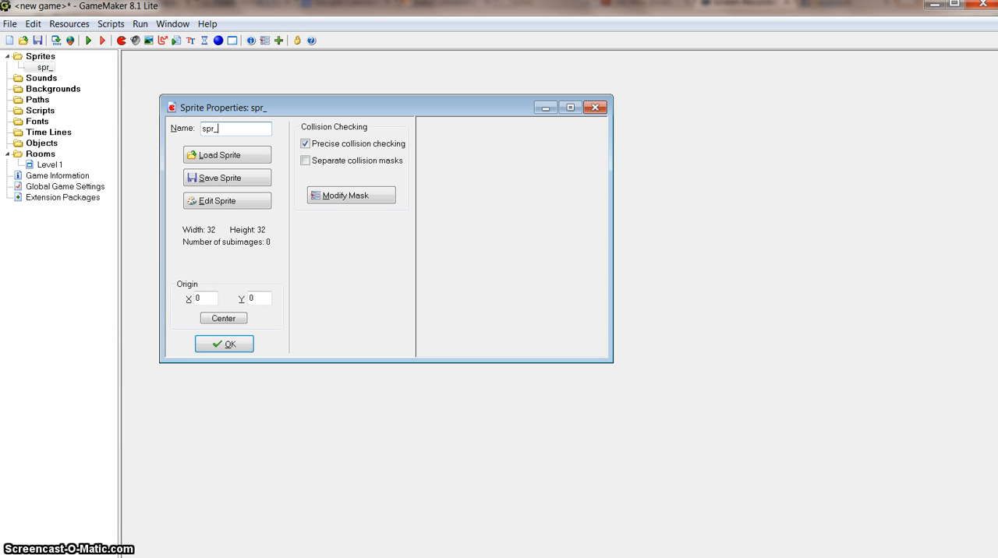
{"action": "type", "text": "ll"}
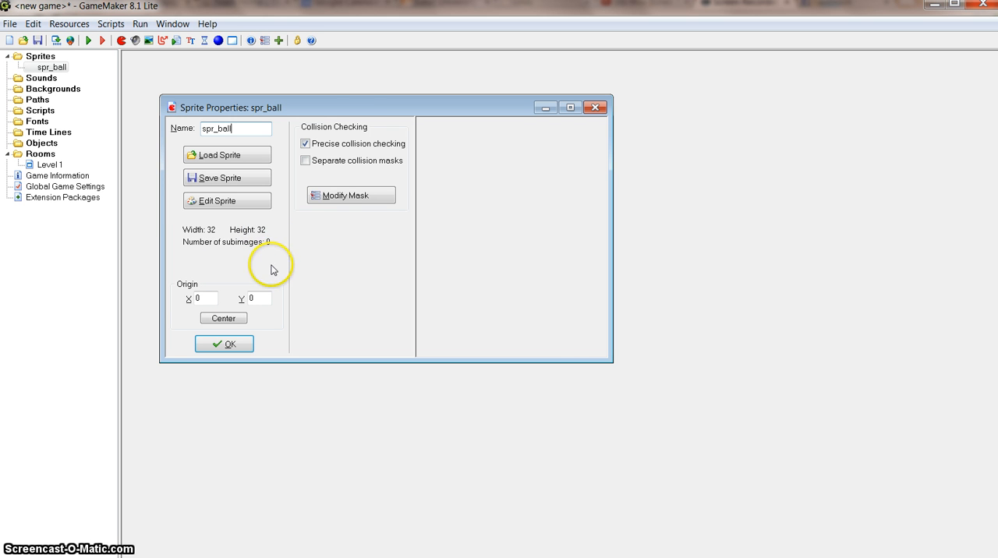
- Load the ball_basketball image from the Demo1 folder into the spr_ball sprite and confirm its properties
{"action": "left_click_drag", "start_coordinate": [363, 109], "coordinate": [359, 99]}
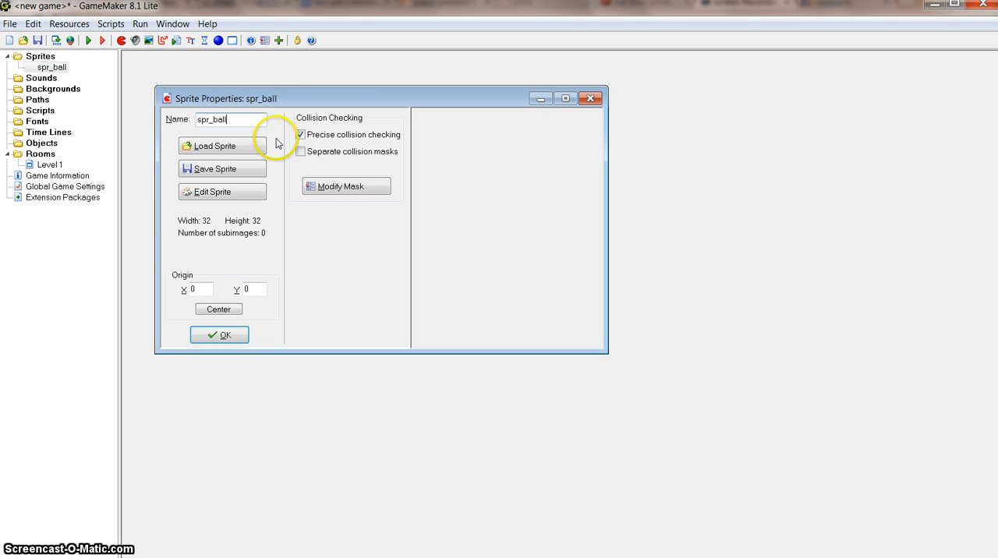
{"action": "left_click", "coordinate": [219, 147]}
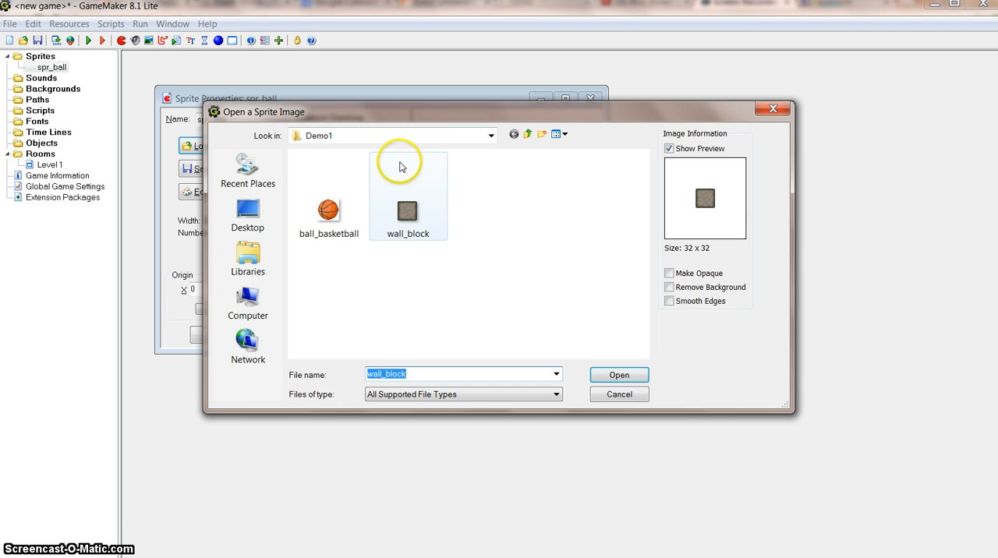
{"action": "left_click", "coordinate": [331, 217]}
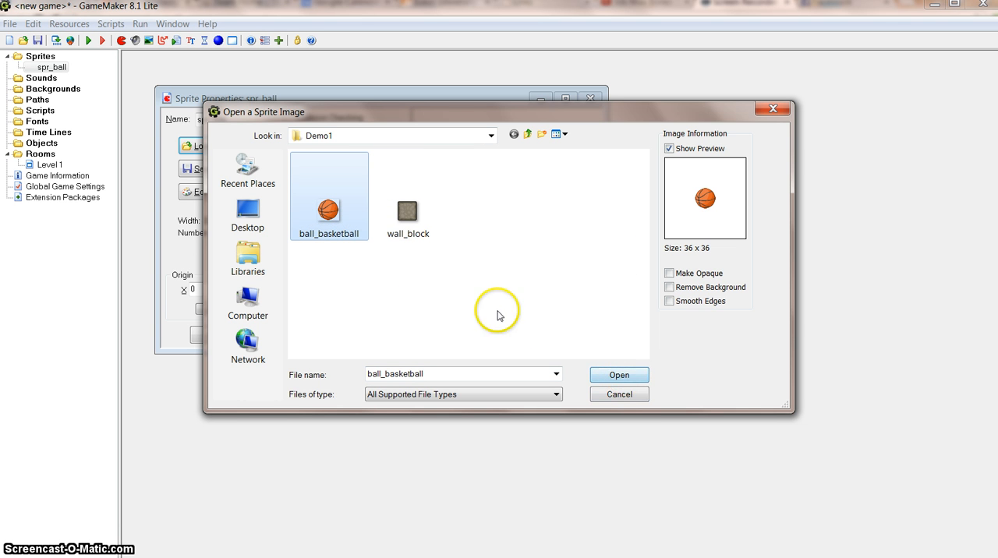
{"action": "left_click", "coordinate": [619, 376]}
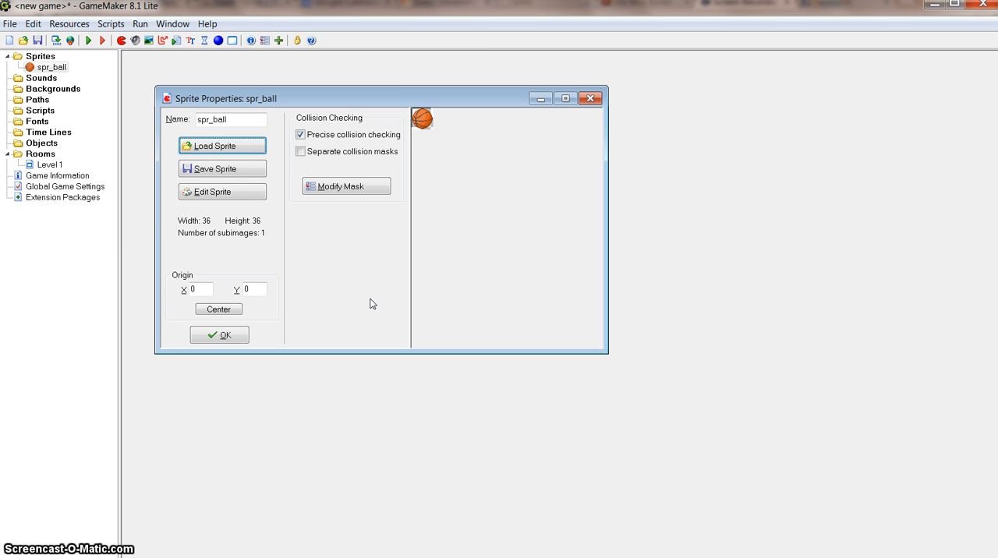
{"action": "left_click", "coordinate": [231, 336]}
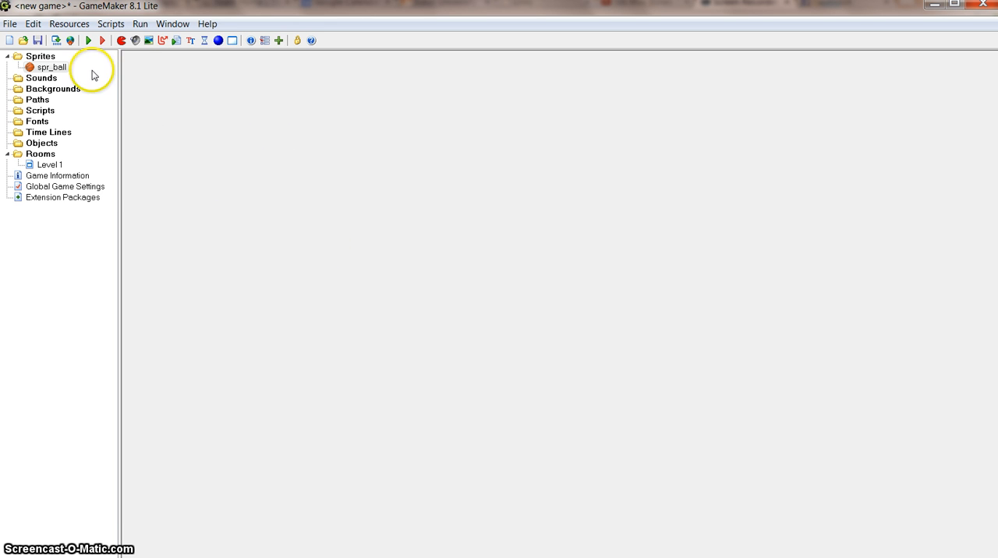
- Create a second sprite and name it spr_wall
{"action": "left_click", "coordinate": [121, 41]}
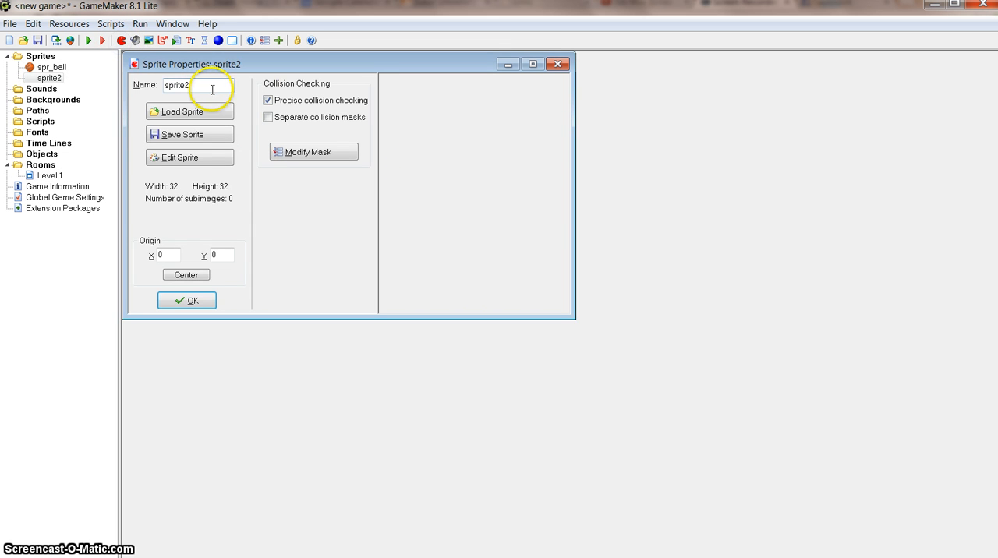
{"action": "left_click_drag", "start_coordinate": [212, 86], "coordinate": [126, 86]}
{"action": "type", "text": "spr_wall"}
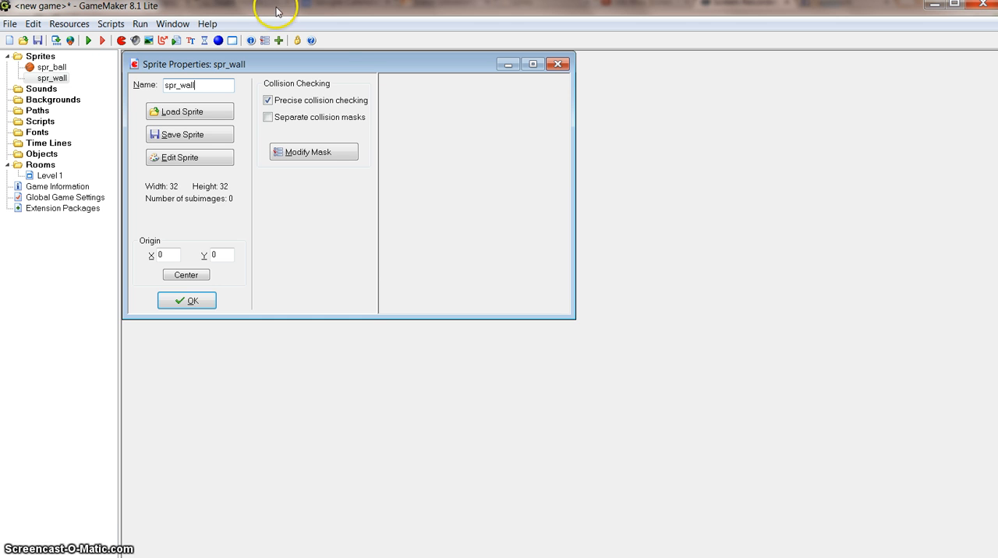
- Load the wall_block image from the Demo1 folder into the spr_wall sprite and confirm its properties
{"action": "left_click", "coordinate": [214, 112]}
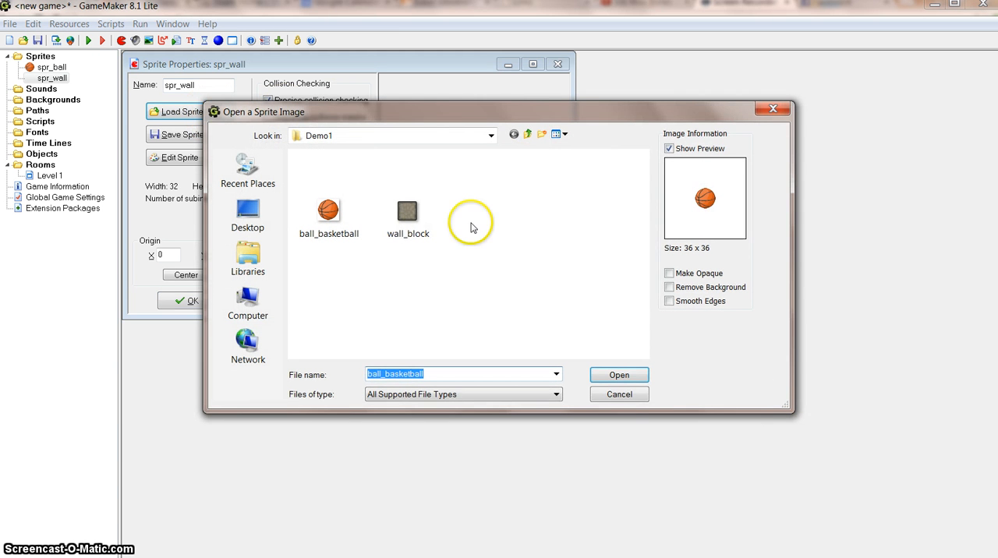
{"action": "left_click", "coordinate": [410, 211]}
{"action": "left_click", "coordinate": [636, 375]}
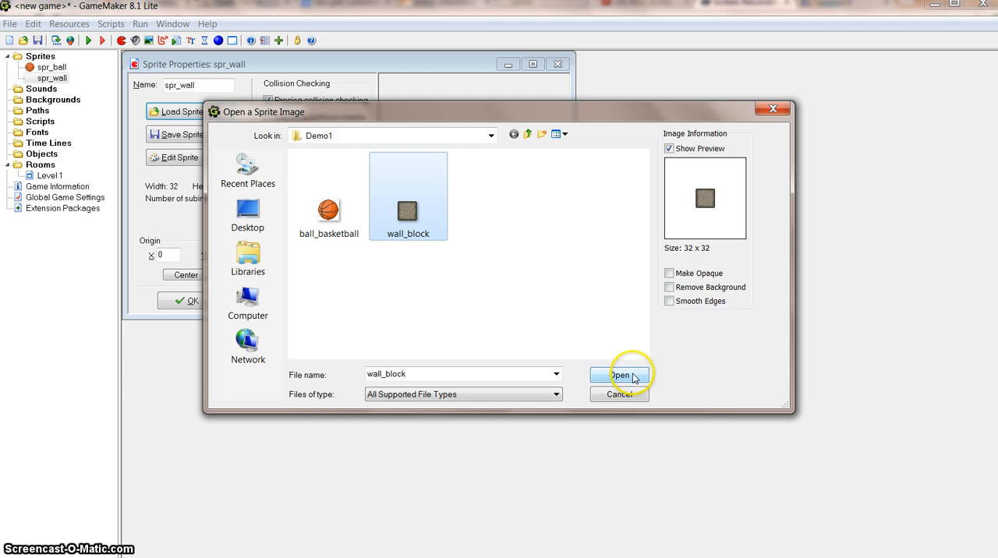
{"action": "left_click", "coordinate": [633, 377]}
{"action": "left_click", "coordinate": [194, 301]}
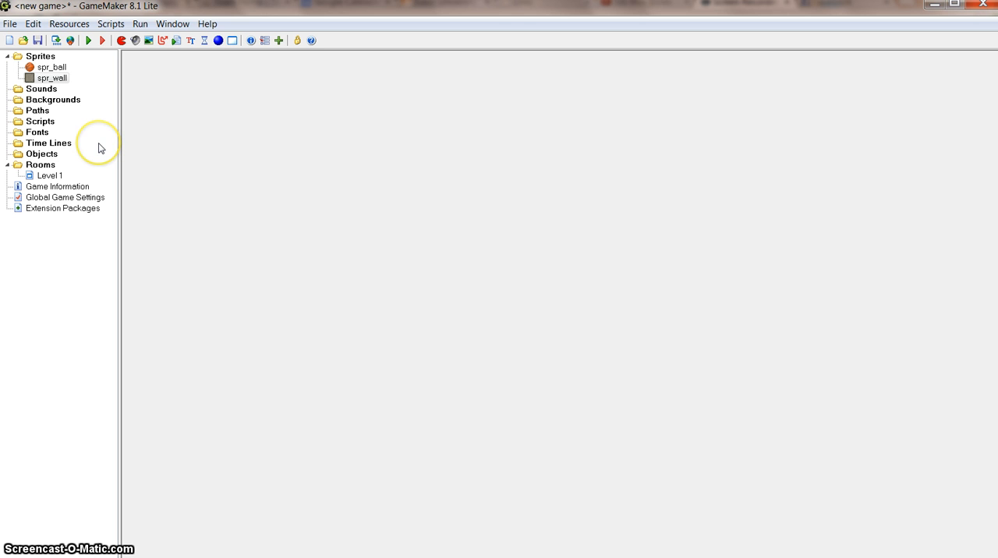
- Create a new object and name it ob_ball
{"action": "left_click", "coordinate": [45, 154]}
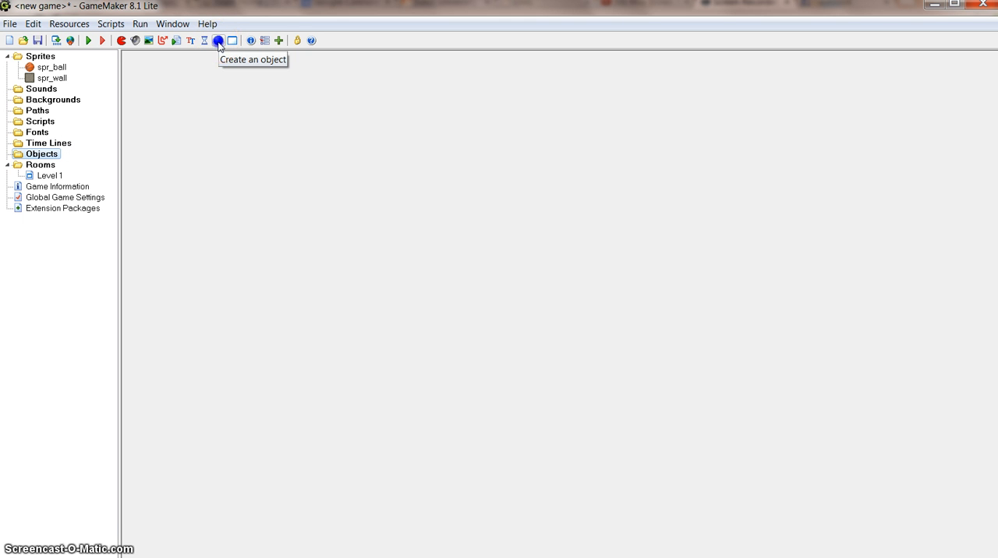
{"action": "left_click", "coordinate": [219, 40]}
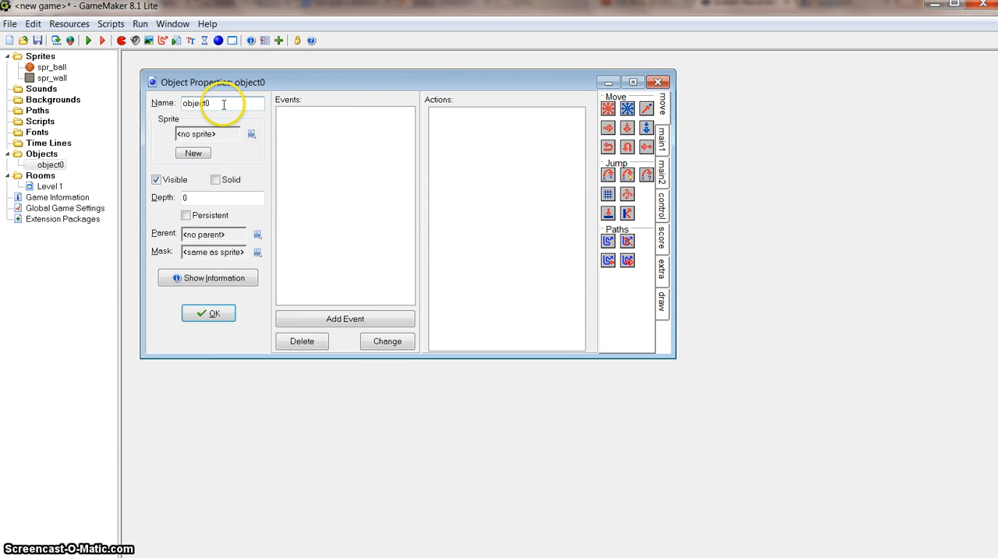
{"action": "left_click_drag", "start_coordinate": [225, 104], "coordinate": [156, 110]}
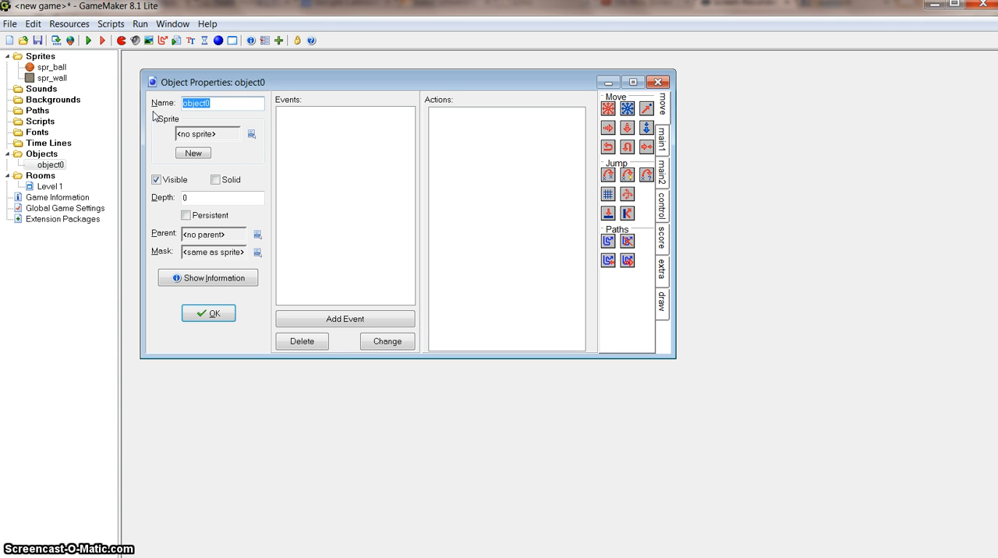
{"action": "type", "text": "ob"}
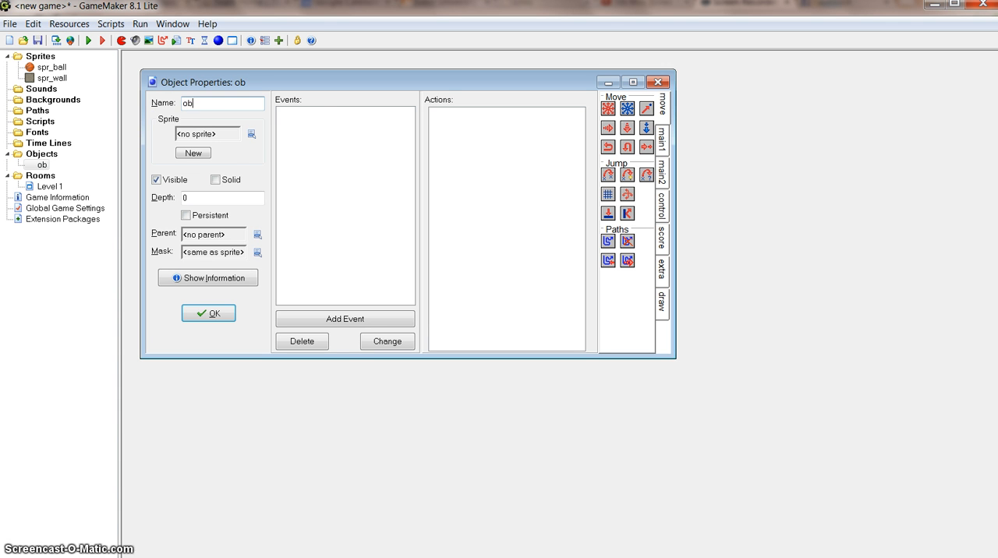
{"action": "type", "text": "_ball"}
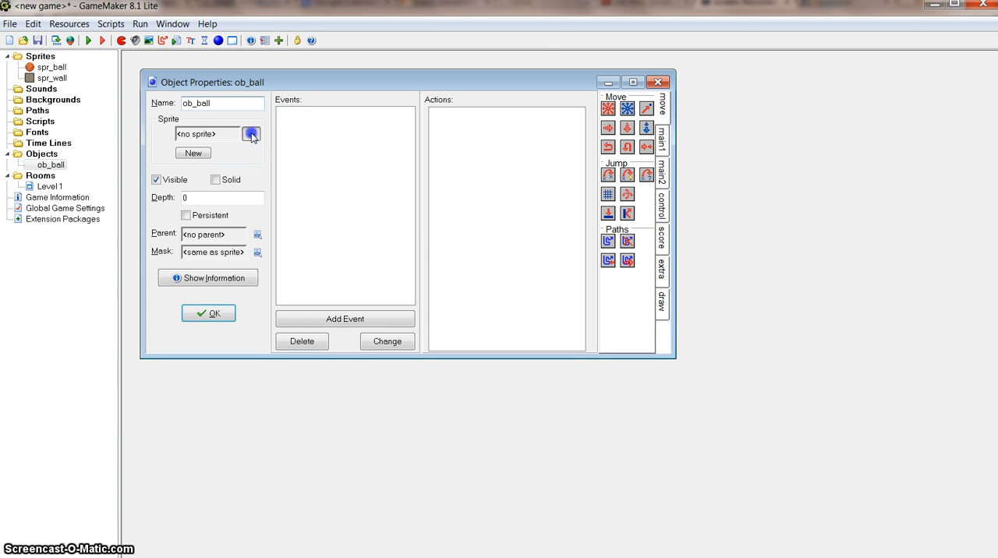
- Assign the spr_ball sprite to the ob_ball object
{"action": "left_click", "coordinate": [250, 134]}
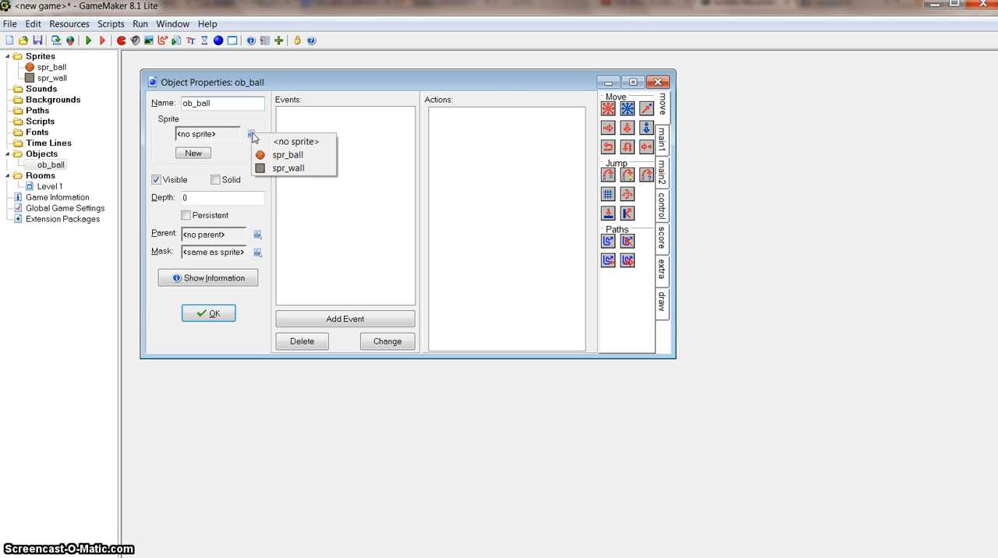
{"action": "left_click", "coordinate": [277, 156]}
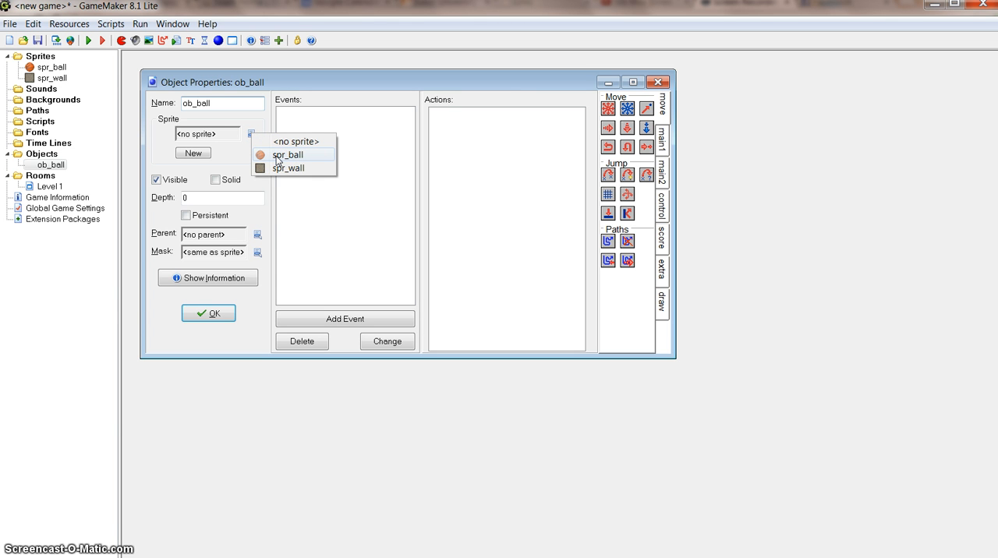
{"action": "left_click", "coordinate": [274, 155]}
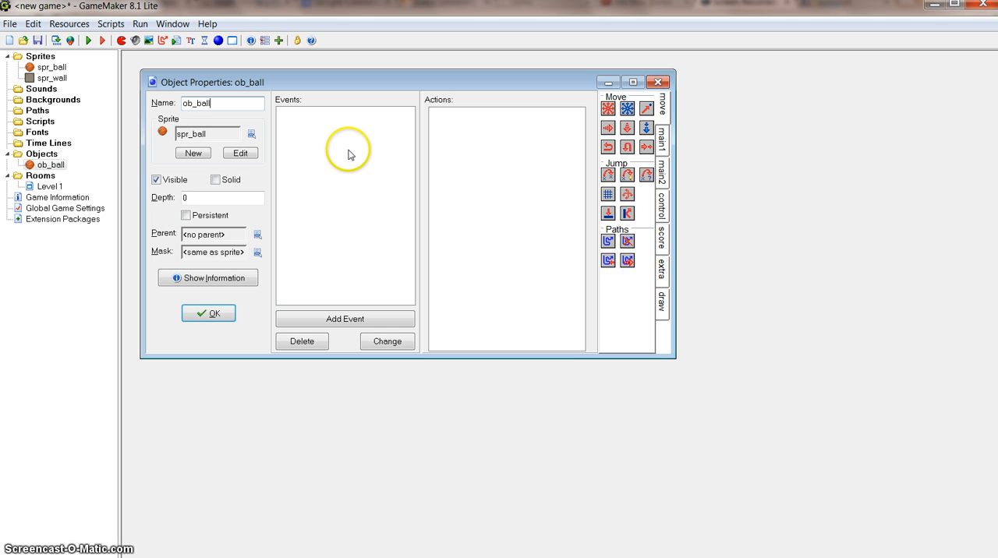
- Give ob_ball a Create event with a Move Fixed action heading right at speed 5, and confirm the object
{"action": "left_click", "coordinate": [321, 321]}
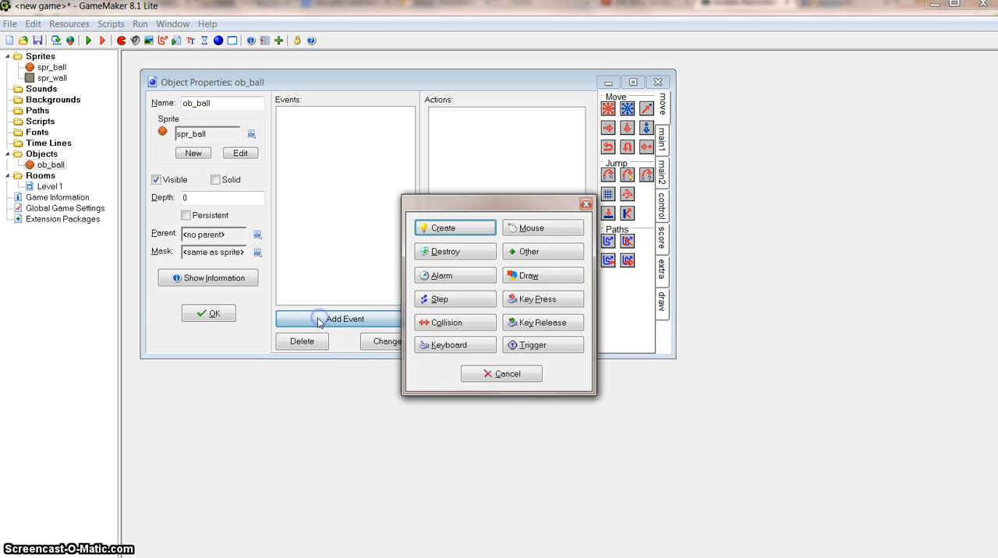
{"action": "left_click", "coordinate": [457, 233]}
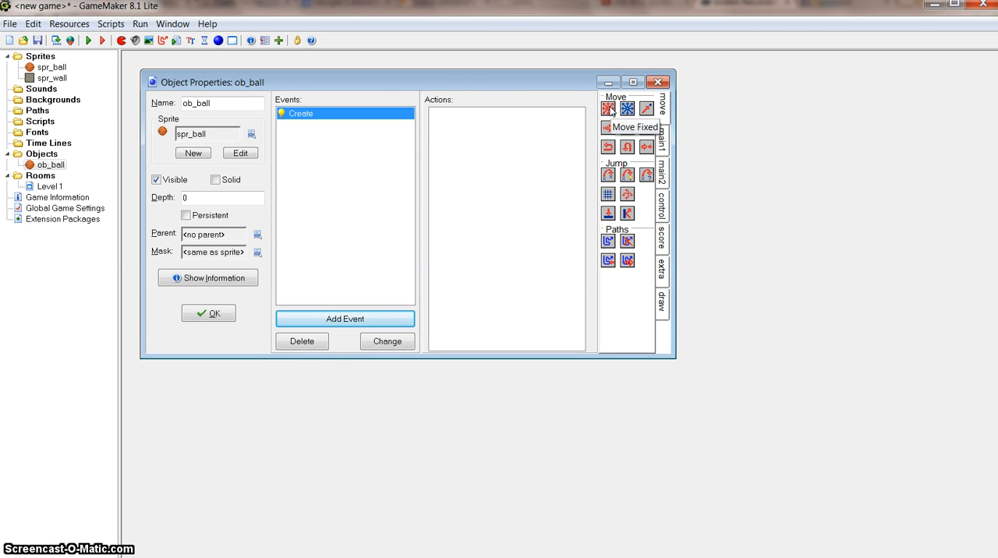
{"action": "left_click_drag", "start_coordinate": [609, 110], "coordinate": [462, 147]}
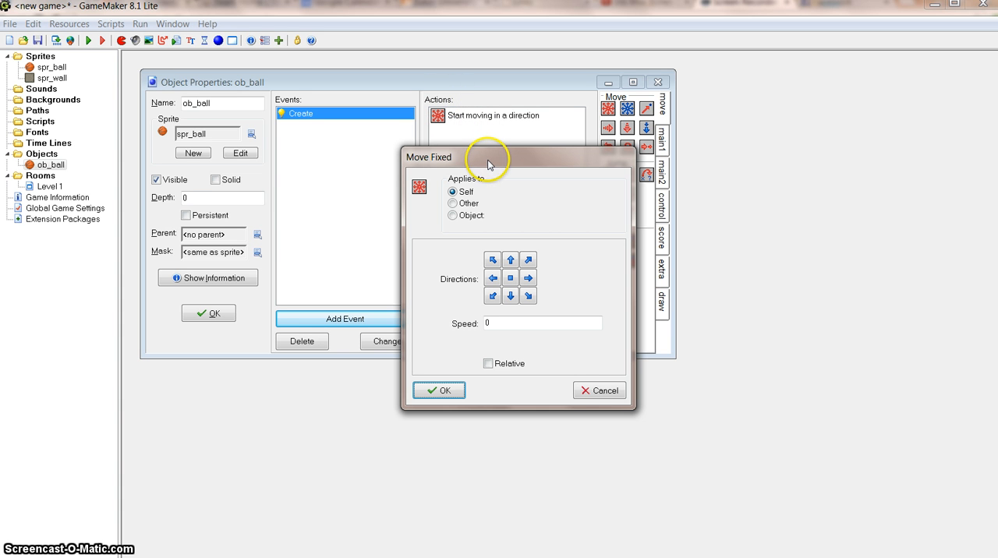
{"action": "left_click", "coordinate": [529, 280]}
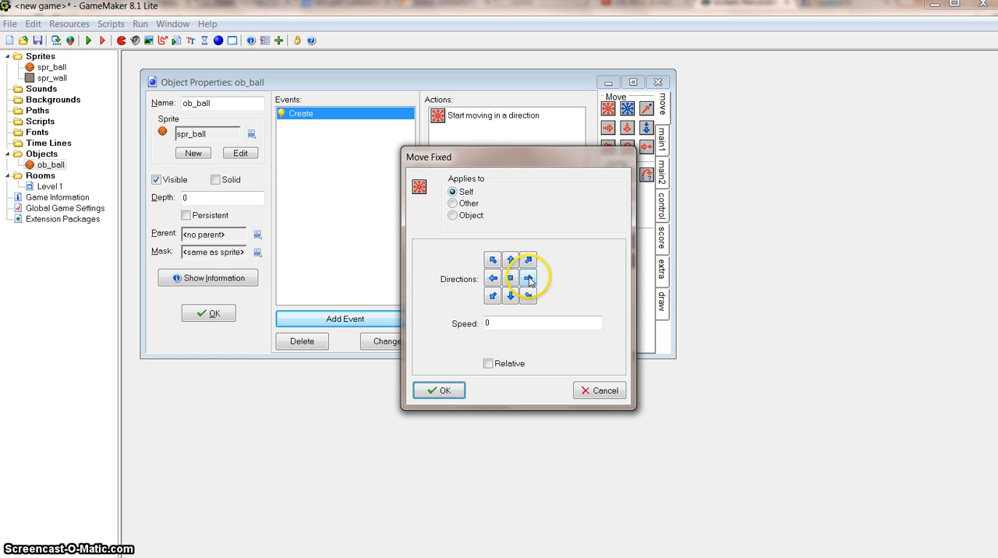
{"action": "double_click", "coordinate": [499, 323]}
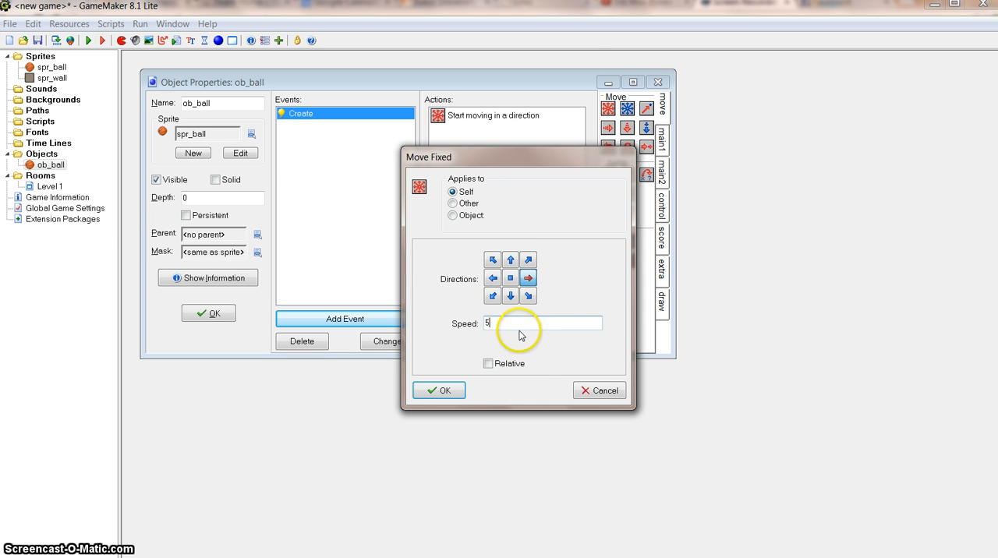
{"action": "left_click", "coordinate": [450, 393]}
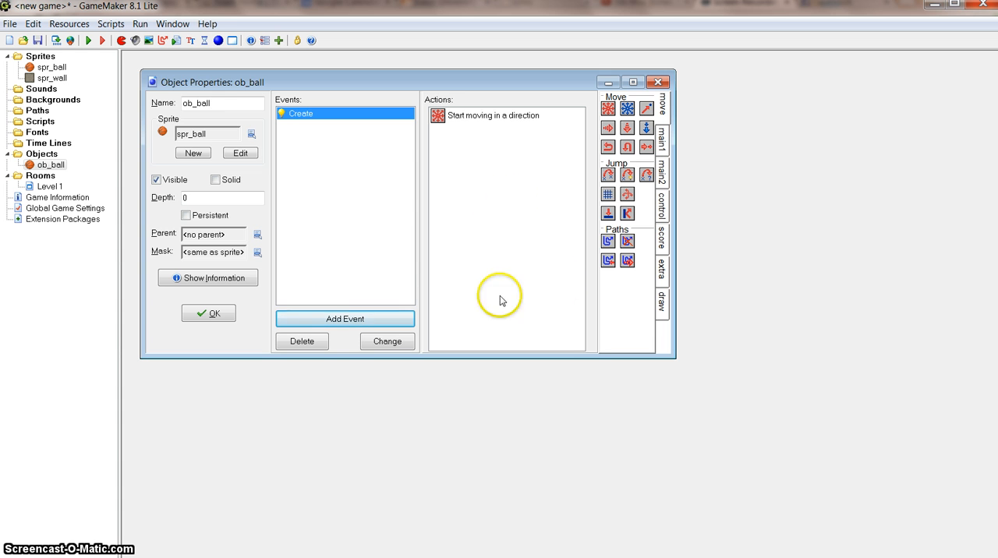
{"action": "left_click", "coordinate": [209, 316]}
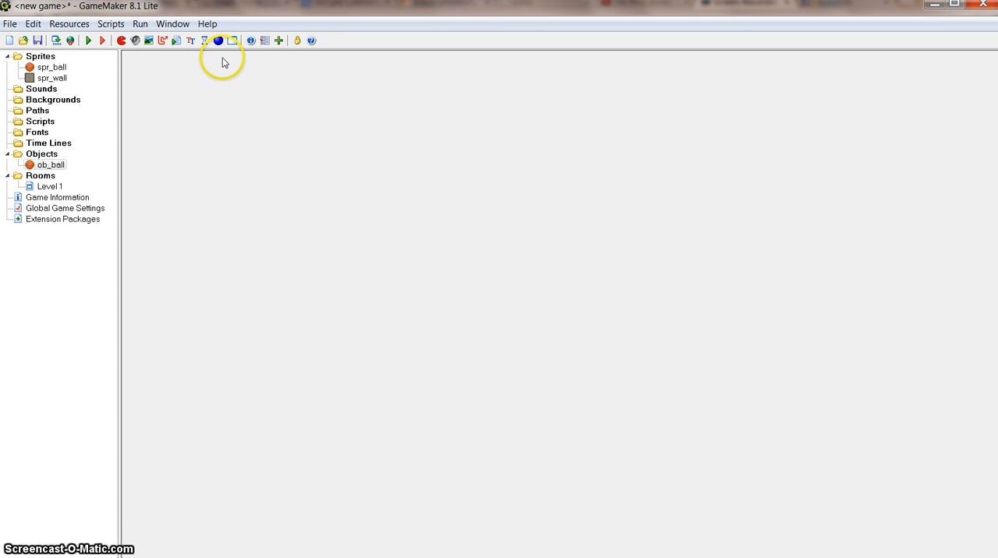
- Create a second object and name it obj_wall
{"action": "left_click", "coordinate": [45, 156]}
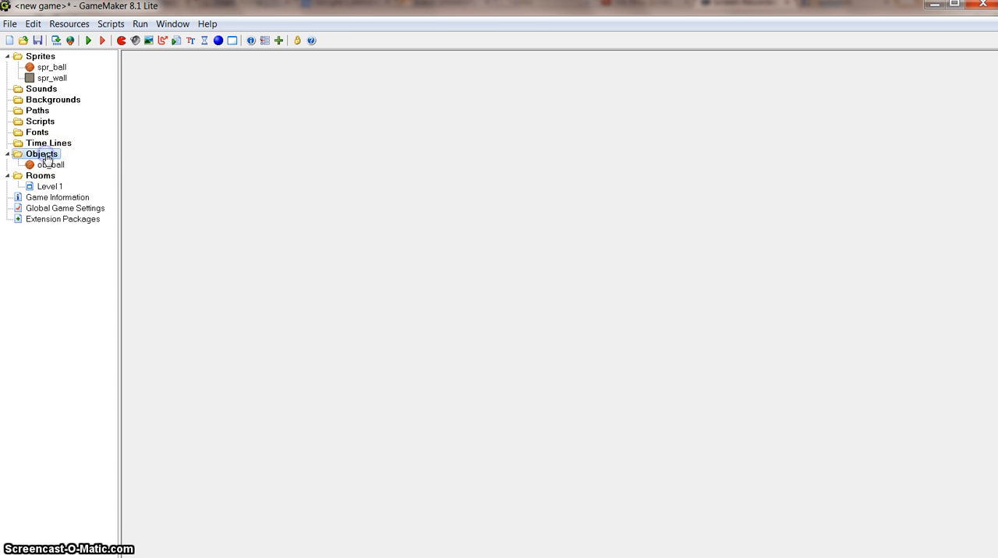
{"action": "right_click", "coordinate": [48, 159]}
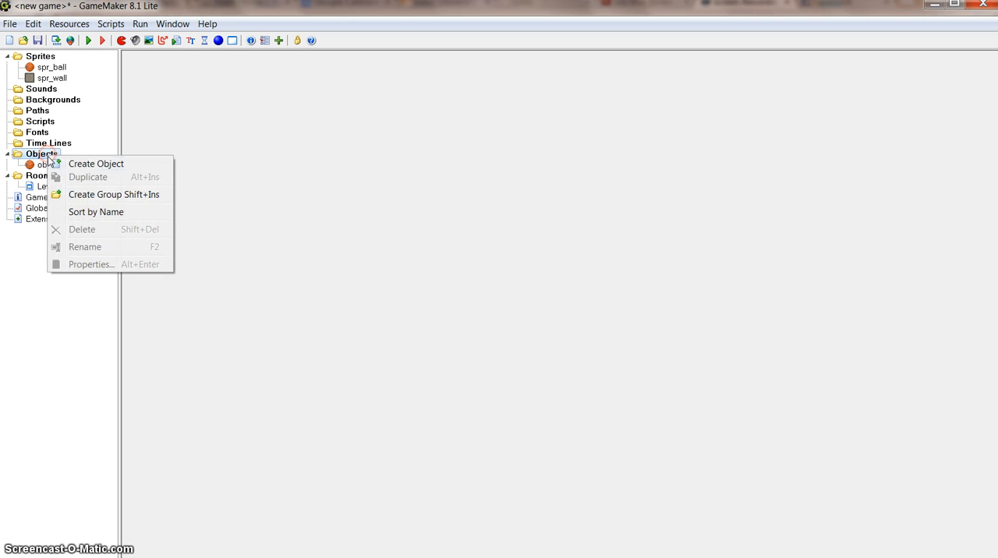
{"action": "left_click", "coordinate": [77, 163]}
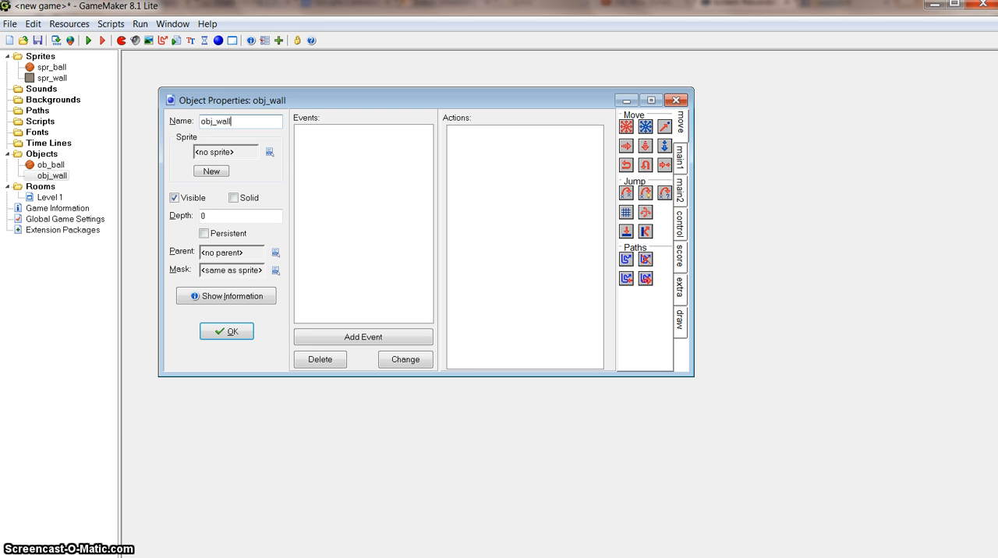
- Assign the spr_wall sprite to obj_wall, make the object solid, and confirm its properties
{"action": "left_click", "coordinate": [269, 152]}
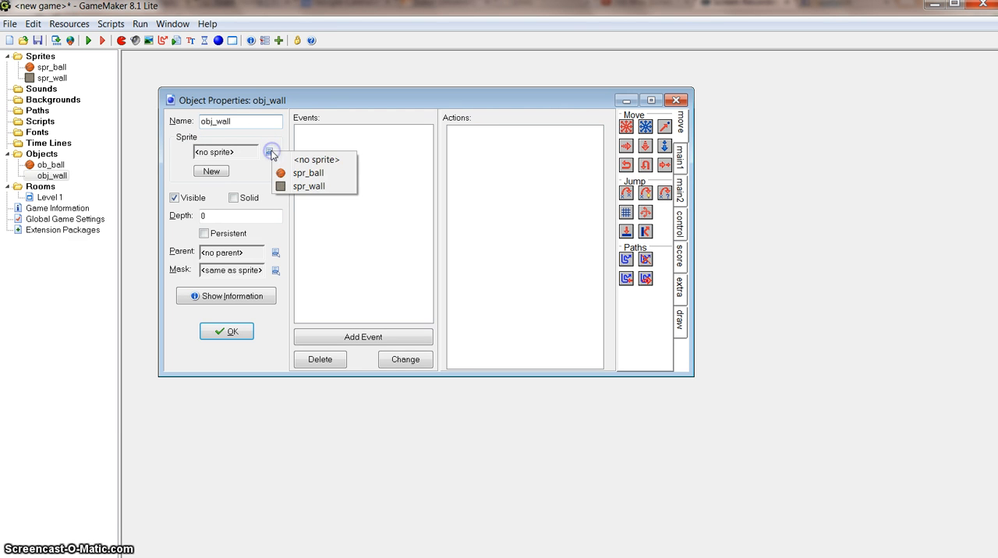
{"action": "left_click", "coordinate": [309, 186]}
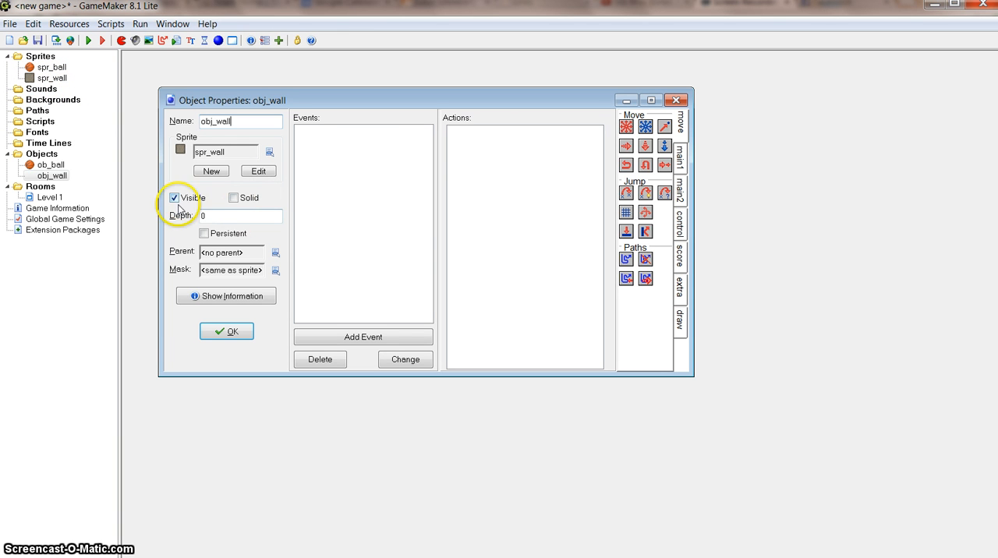
{"action": "left_click", "coordinate": [234, 198]}
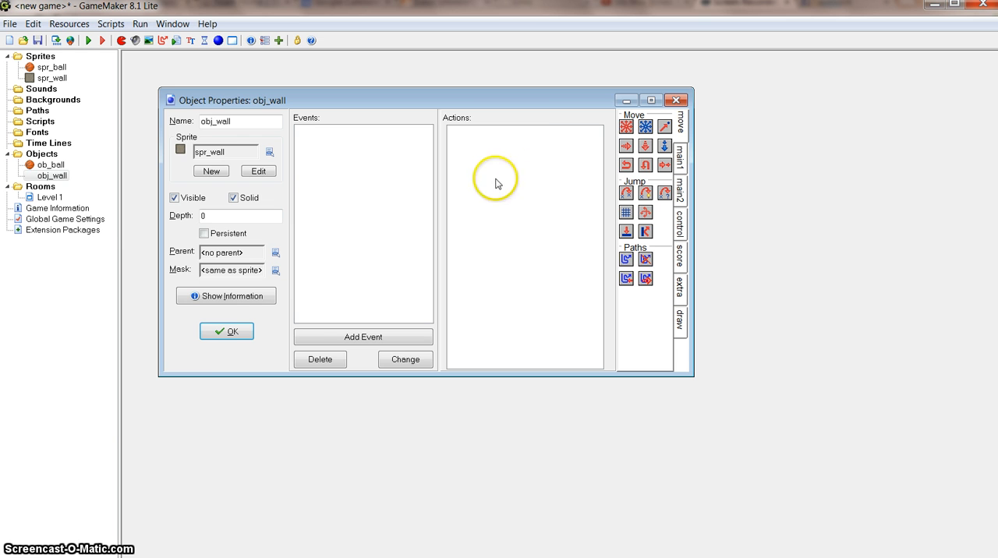
{"action": "left_click", "coordinate": [229, 334]}
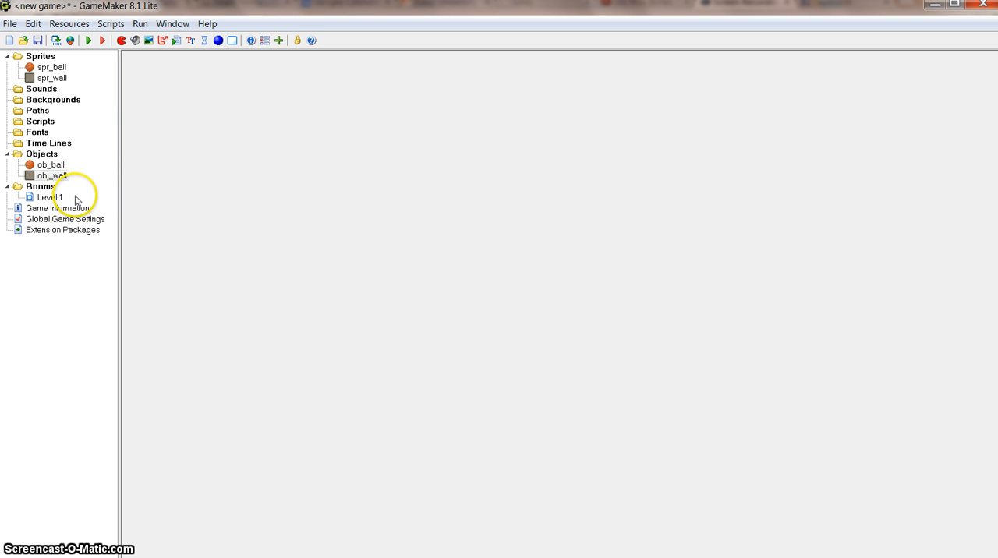
- Open the Level 1 room and line all four edges with a closed border of obj_wall blocks
{"action": "left_click", "coordinate": [50, 198]}
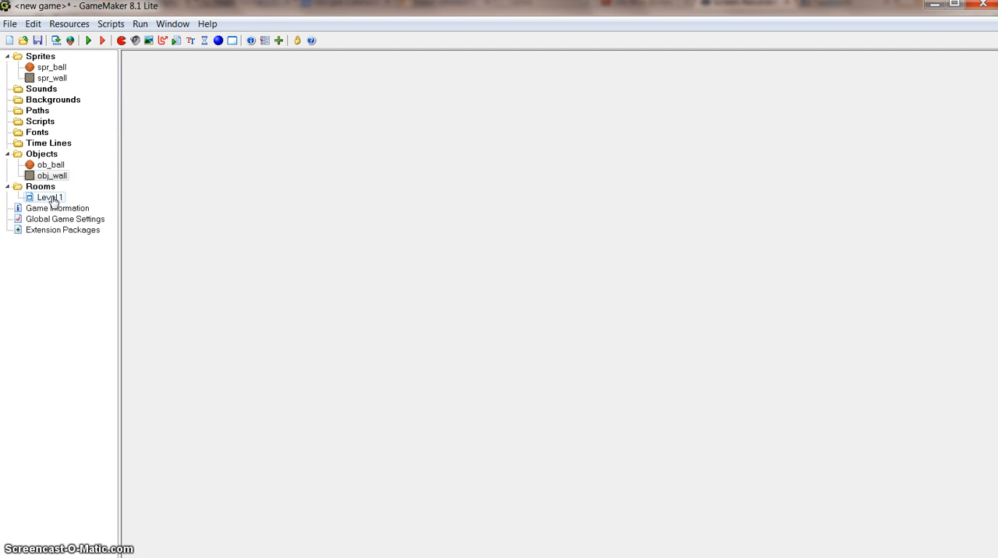
{"action": "double_click", "coordinate": [50, 198]}
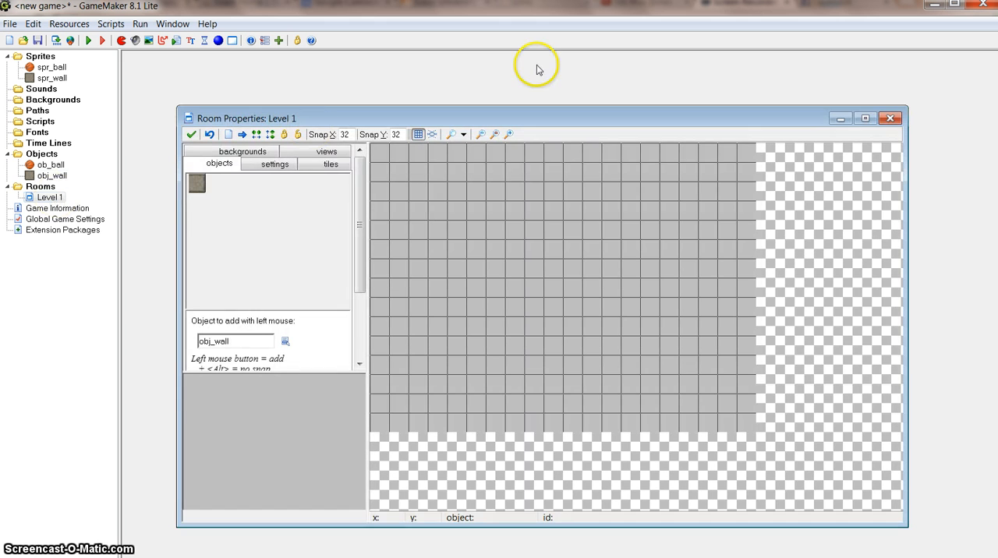
{"action": "left_click_drag", "start_coordinate": [544, 115], "coordinate": [505, 81]}
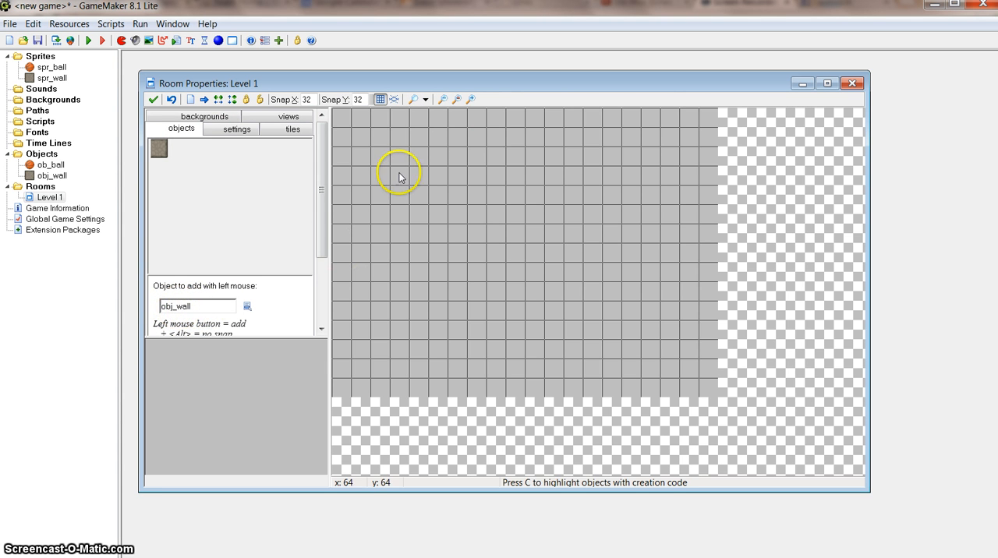
{"action": "left_click", "coordinate": [343, 117]}
{"action": "left_click", "coordinate": [359, 117]}
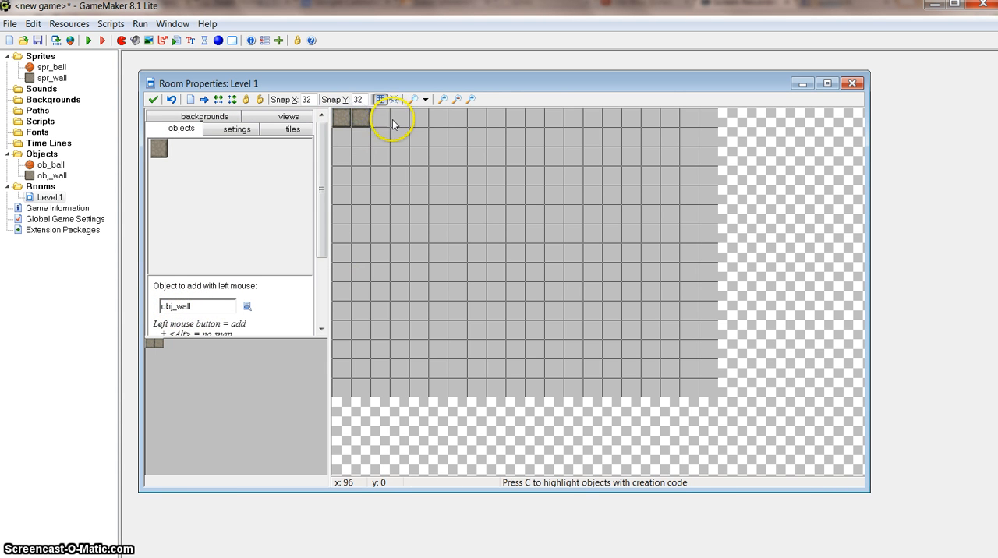
{"action": "left_click", "coordinate": [381, 118]}
{"action": "left_click", "coordinate": [397, 118]}
{"action": "left_click", "coordinate": [416, 118]}
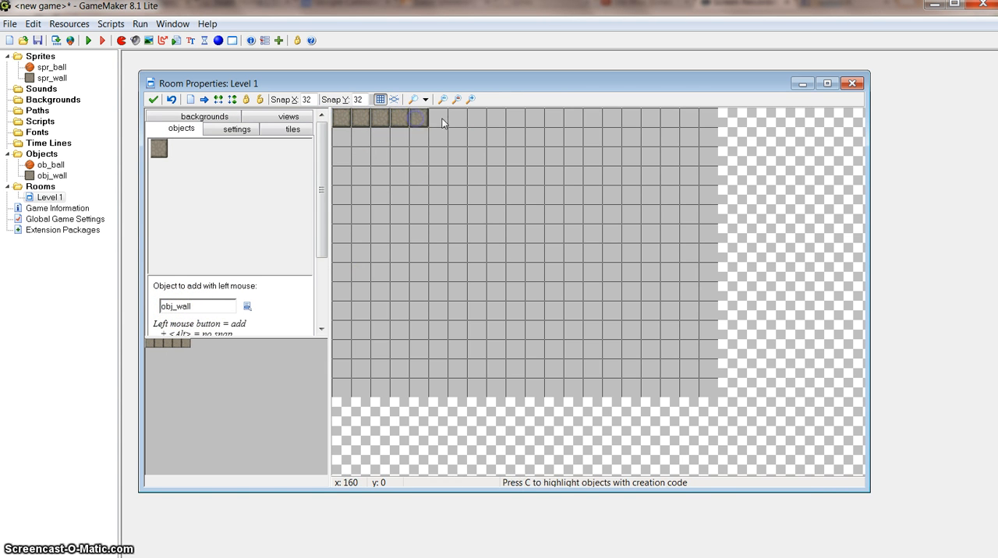
{"action": "left_click", "coordinate": [457, 121]}
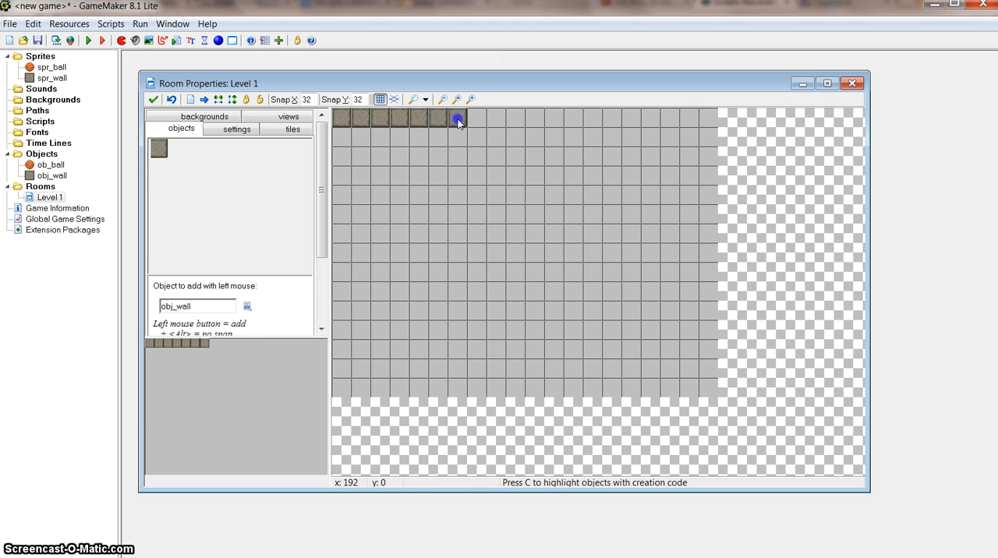
{"action": "left_click", "coordinate": [497, 118]}
{"action": "left_click", "coordinate": [517, 118]}
{"action": "left_click", "coordinate": [535, 118]}
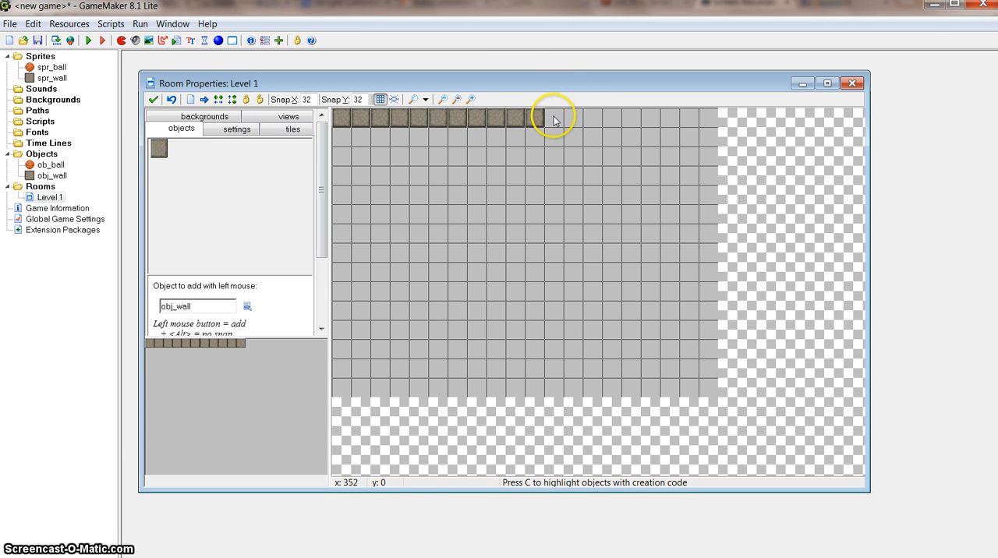
{"action": "left_click_drag", "start_coordinate": [554, 119], "coordinate": [699, 117], "text": "shift"}
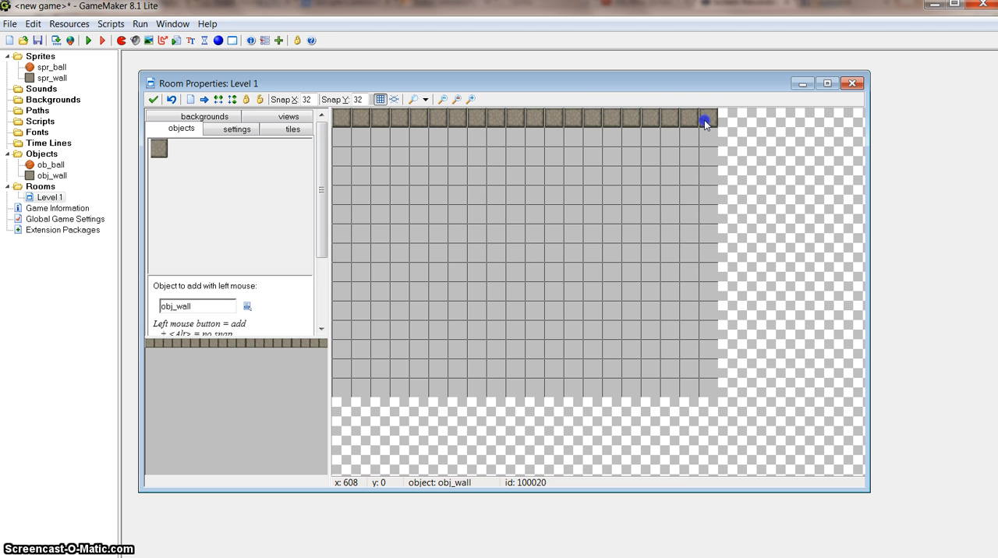
{"action": "mouse_move", "coordinate": [708, 310]}
{"action": "left_mouse_down", "text": "shift"}
{"action": "mouse_move", "coordinate": [708, 364]}
{"action": "mouse_move", "coordinate": [693, 387]}
{"action": "mouse_move", "coordinate": [336, 391]}
{"action": "mouse_move", "coordinate": [339, 140]}
{"action": "left_mouse_up", "text": "shift"}
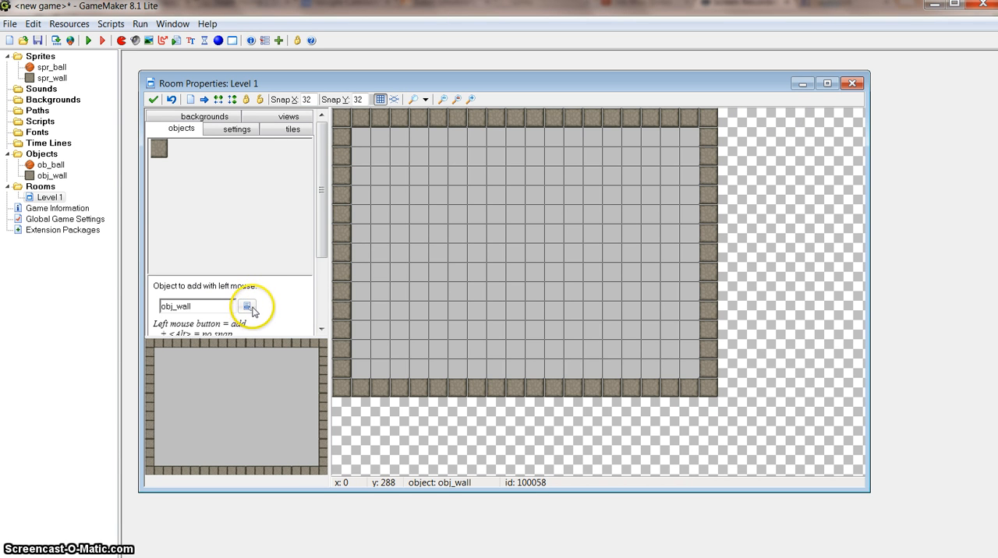
- Place one ob_ball inside the walled area at x 256, y 224, and close the Level 1 room, saving the changes
{"action": "left_click", "coordinate": [248, 307]}
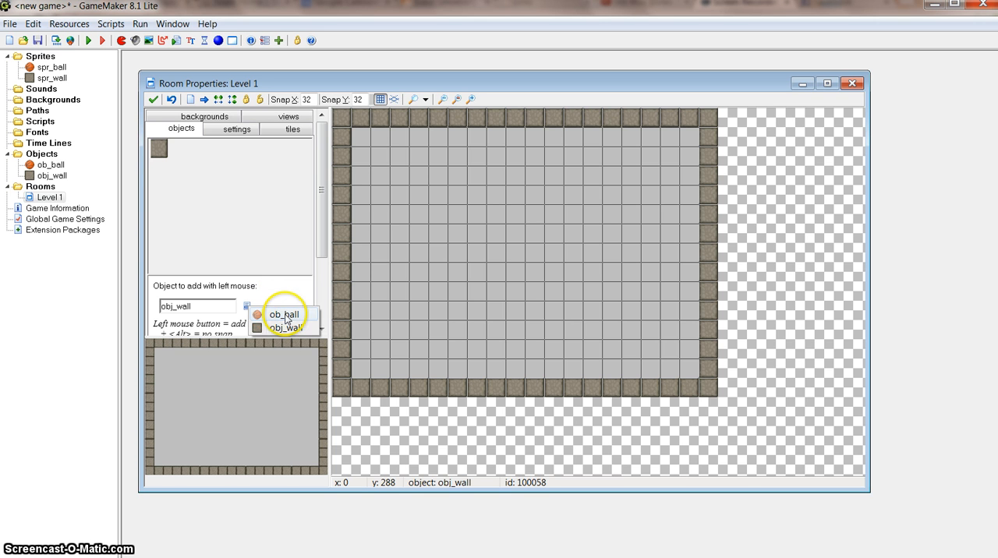
{"action": "left_click", "coordinate": [262, 315]}
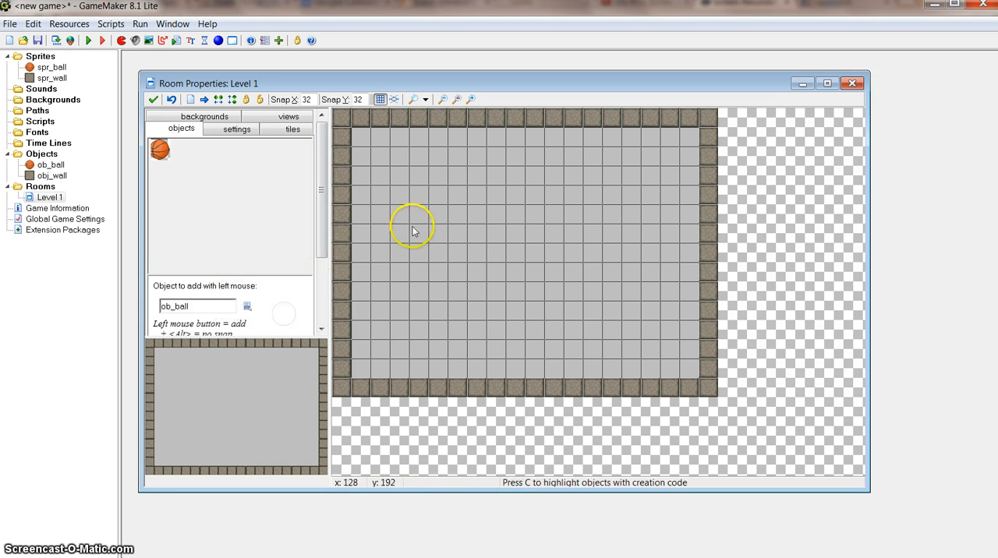
{"action": "left_click", "coordinate": [490, 250]}
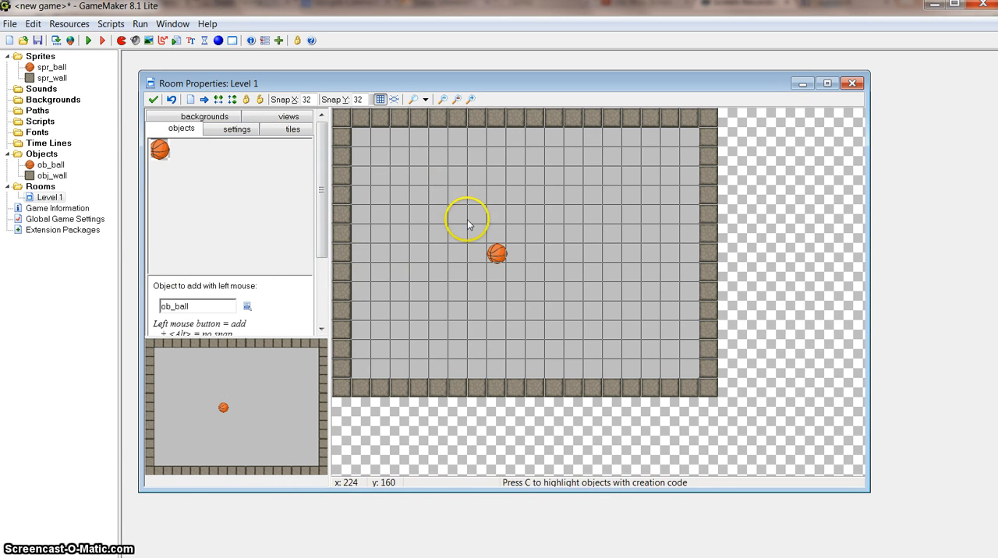
{"action": "left_click", "coordinate": [153, 101]}
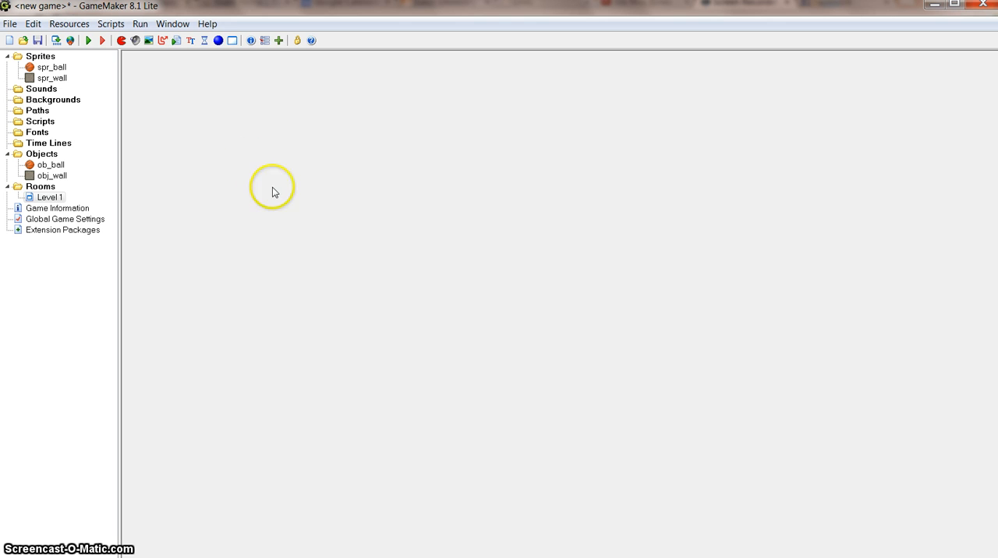
- Run the game to watch how the ball behaves in the walled room, and close the game window
{"action": "left_click", "coordinate": [88, 41]}
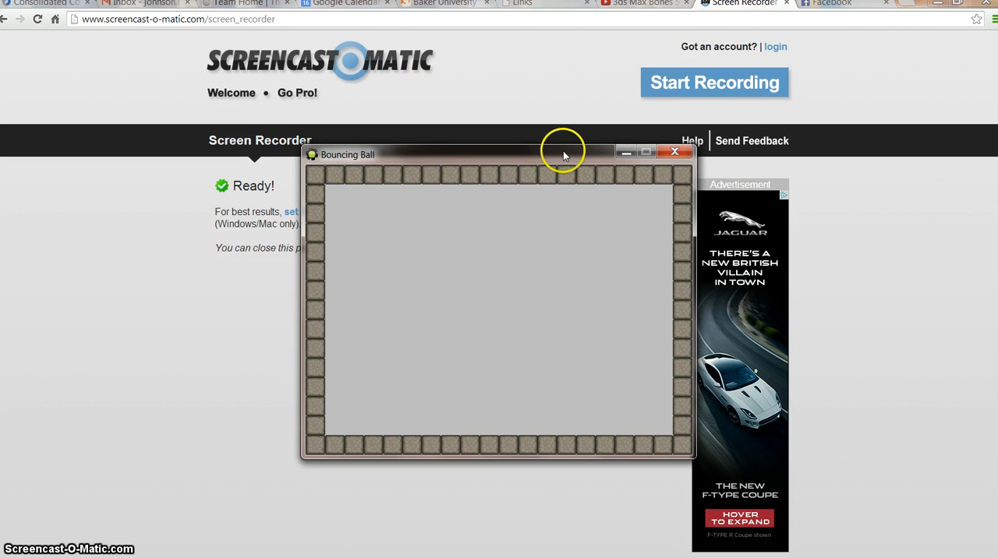
{"action": "left_click_drag", "start_coordinate": [550, 153], "coordinate": [535, 154]}
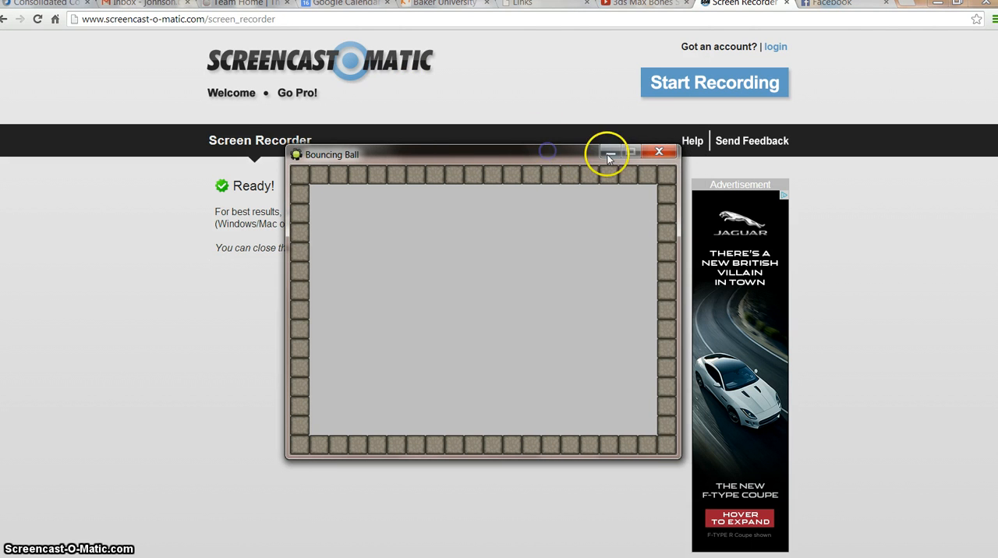
{"action": "left_click", "coordinate": [660, 153]}
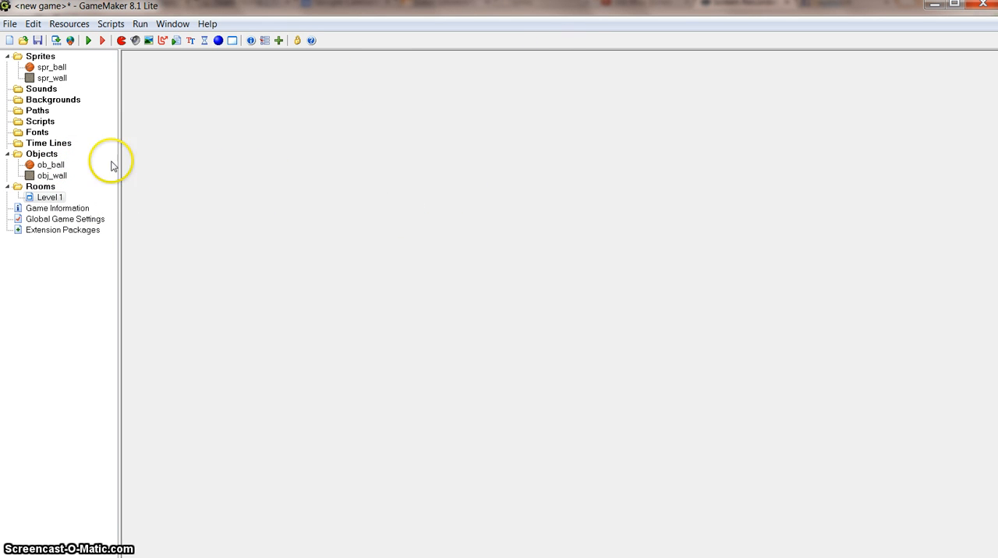
- Open the ob_ball object's properties and add a Collision event with obj_wall
{"action": "double_click", "coordinate": [54, 166]}
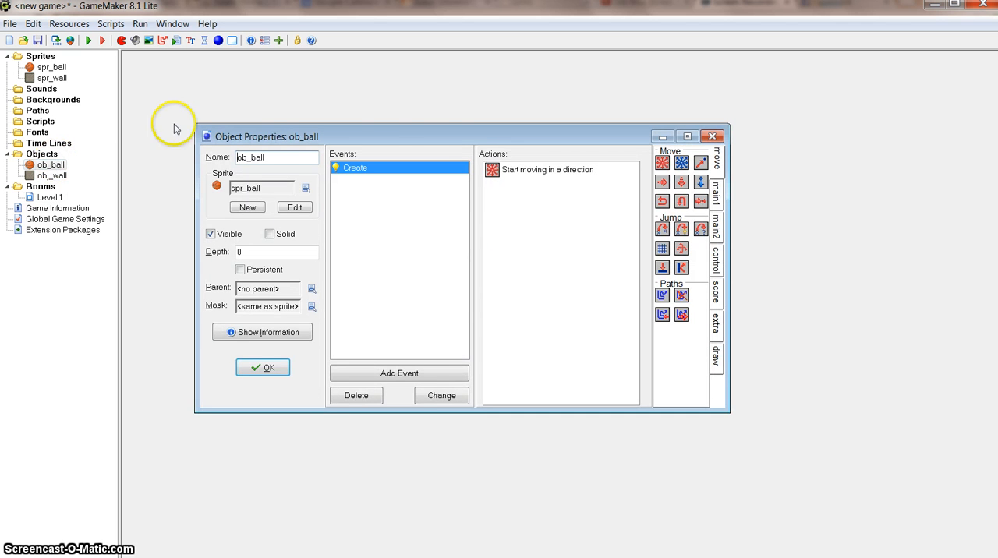
{"action": "left_click_drag", "start_coordinate": [450, 138], "coordinate": [433, 128]}
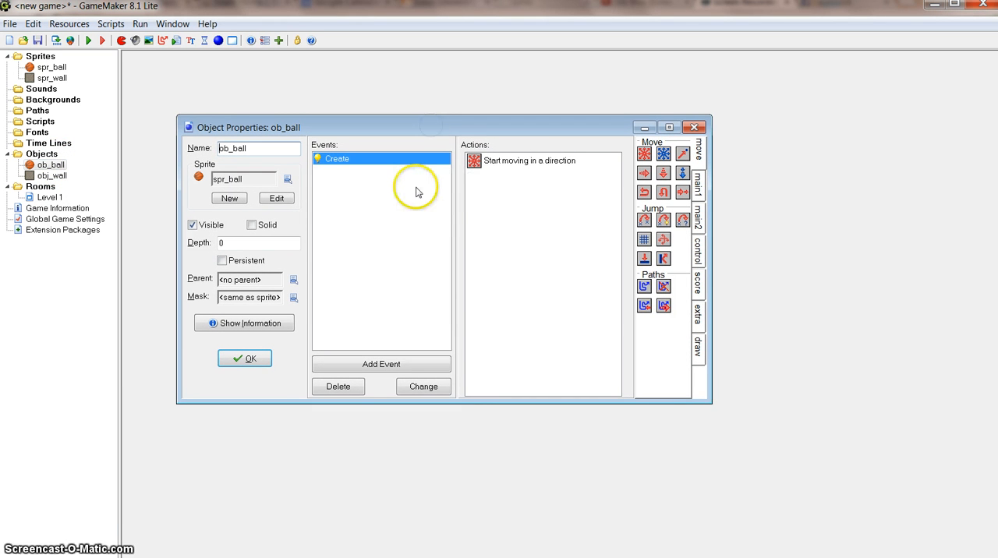
{"action": "left_click", "coordinate": [351, 366]}
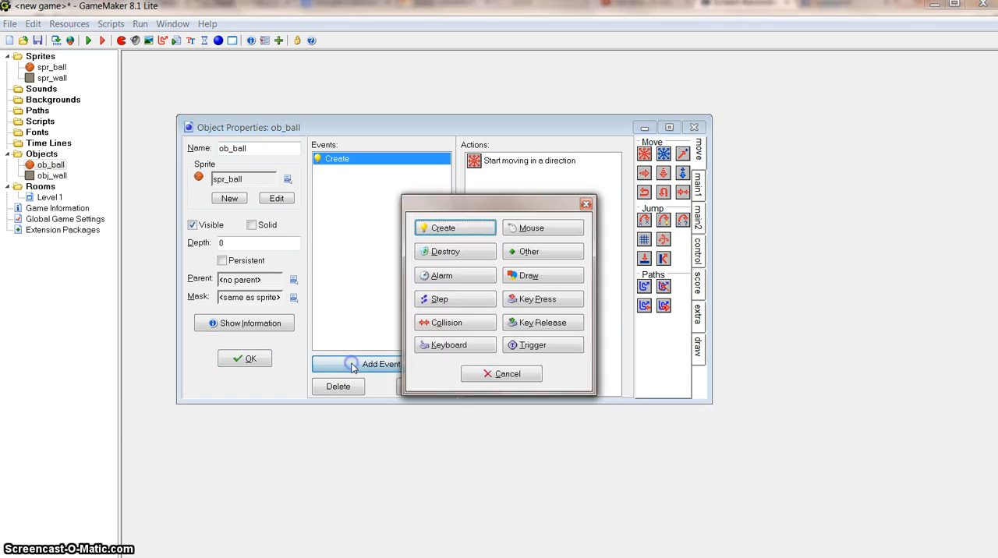
{"action": "left_click", "coordinate": [438, 326]}
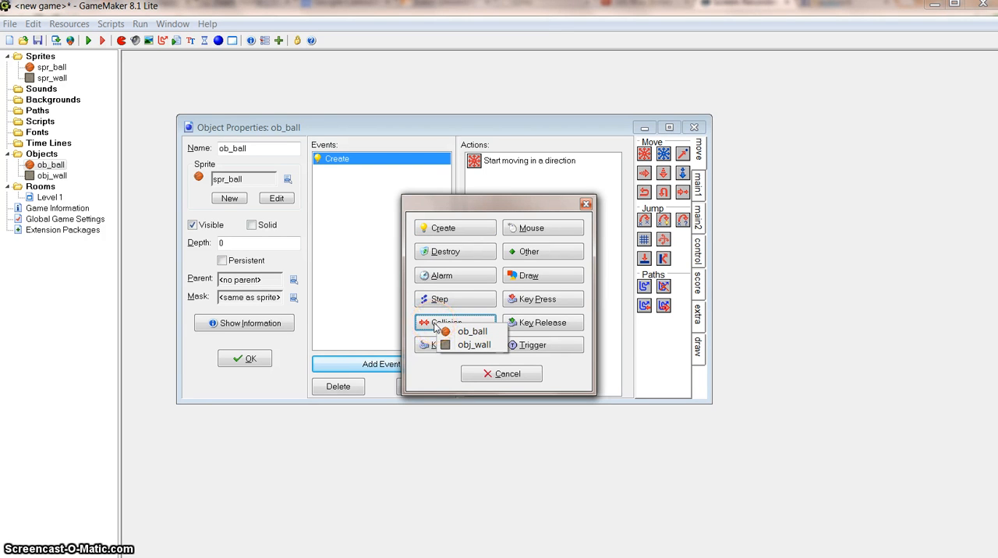
{"action": "left_click", "coordinate": [461, 345]}
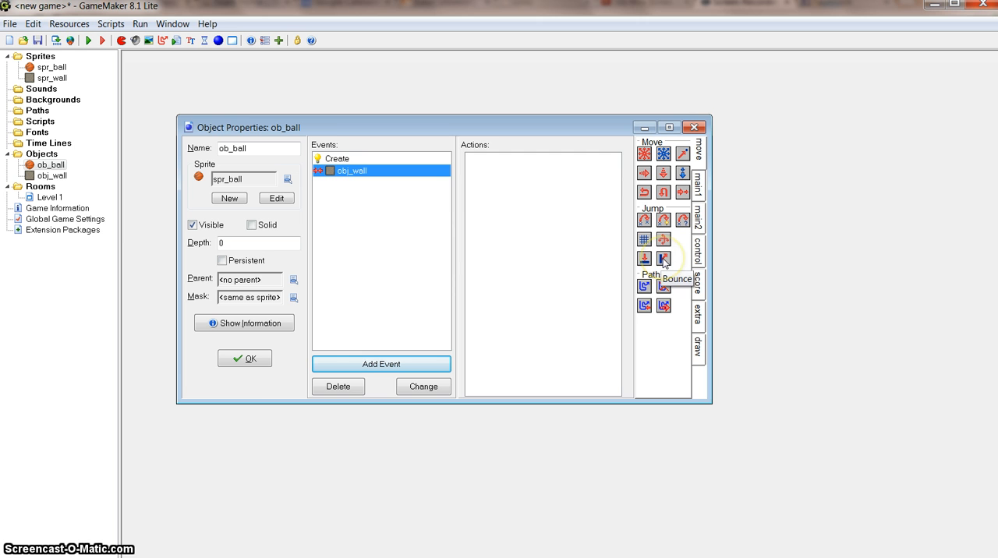
- Add a Bounce action to the obj_wall collision event, applied to Self, not precisely, against solid objects, and confirm ob_ball's properties
{"action": "left_click_drag", "start_coordinate": [663, 259], "coordinate": [656, 258]}
{"action": "left_click_drag", "start_coordinate": [516, 190], "coordinate": [508, 187]}
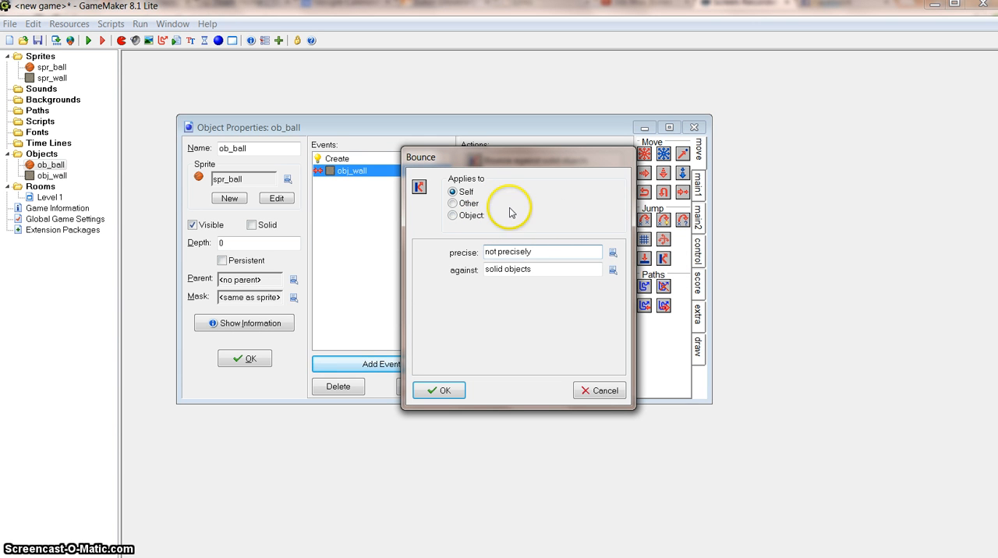
{"action": "left_click_drag", "start_coordinate": [513, 157], "coordinate": [524, 173]}
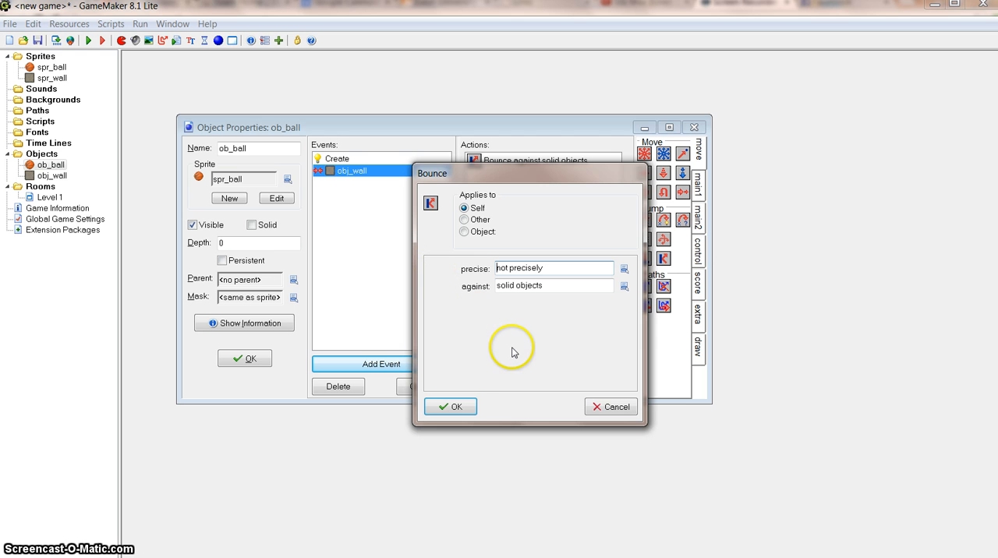
{"action": "left_click", "coordinate": [456, 407]}
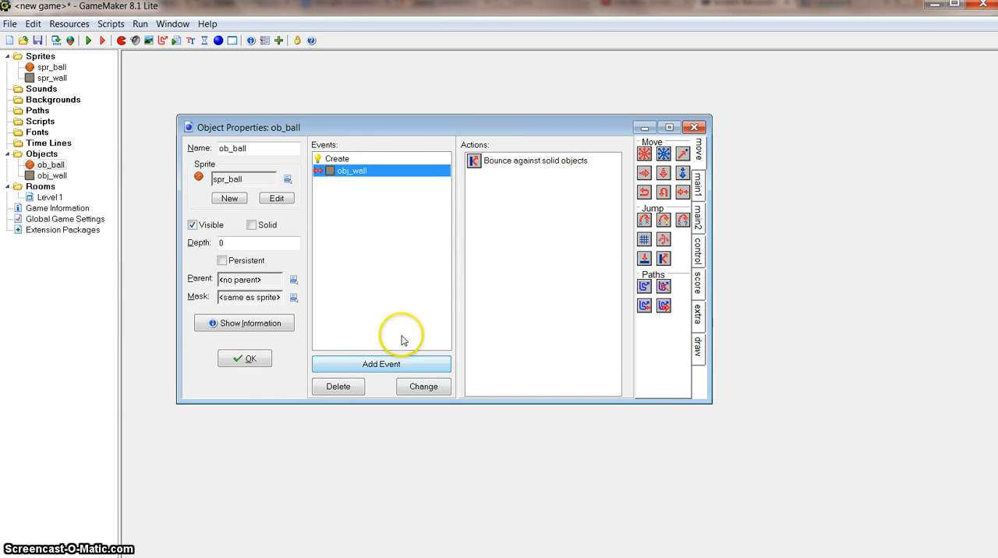
{"action": "left_click", "coordinate": [244, 358]}
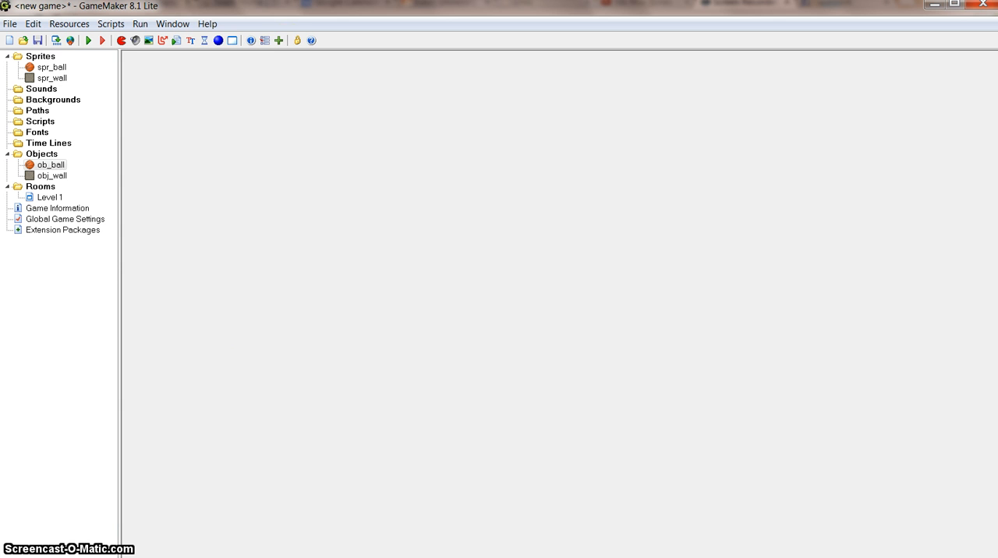
- Run the game again to test the ball's bounce against the walls, and close the game window
{"action": "left_click", "coordinate": [88, 42]}
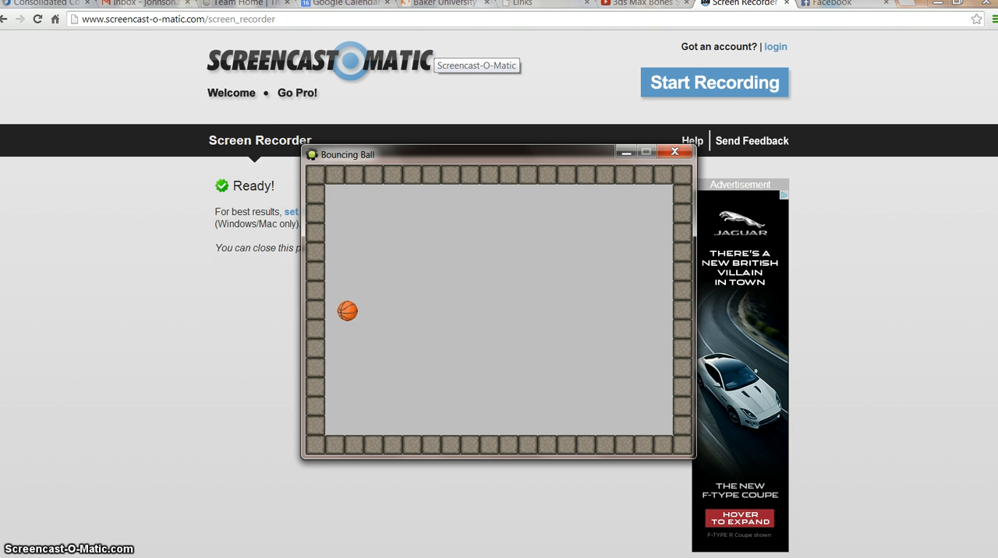
{"action": "left_click", "coordinate": [676, 153]}
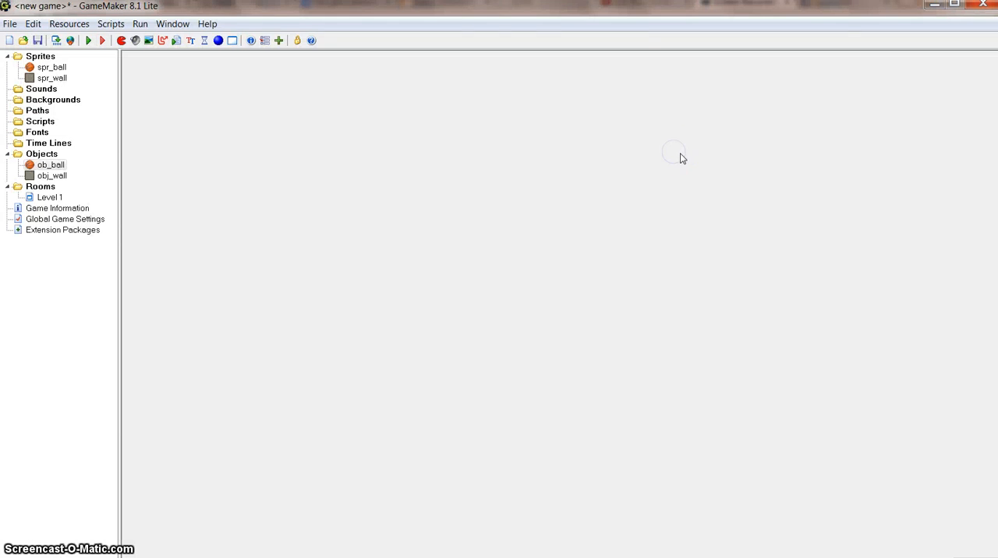